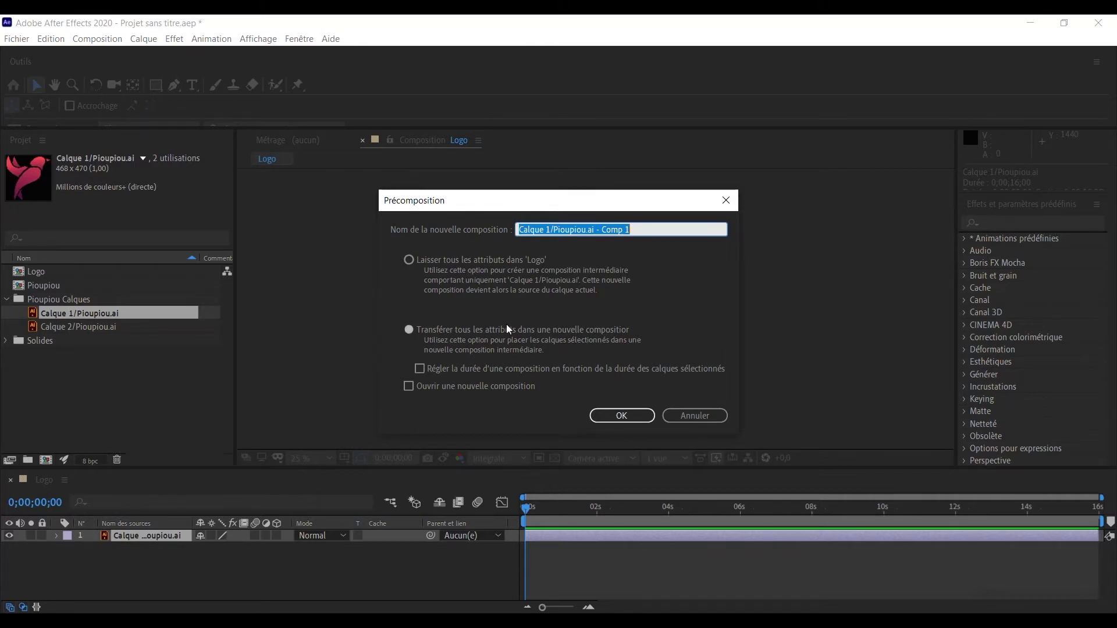
- Precompose the bird logo layer, moving all its attributes into the new composition, and start Auto-trace on it
{"action": "left_click", "coordinate": [597, 413]}
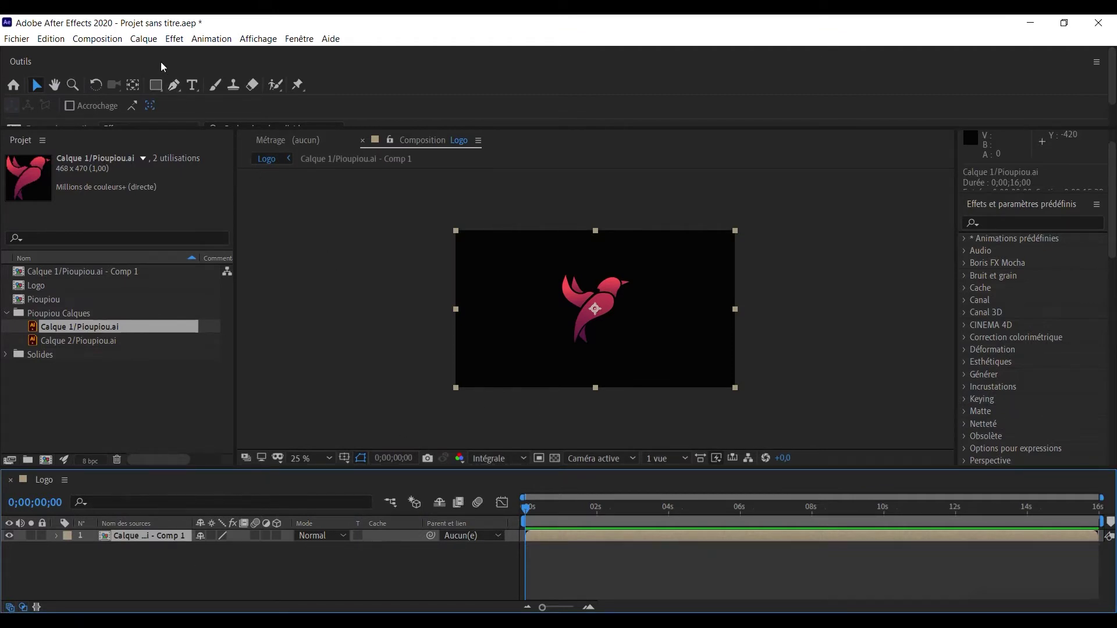
{"action": "left_click", "coordinate": [143, 39]}
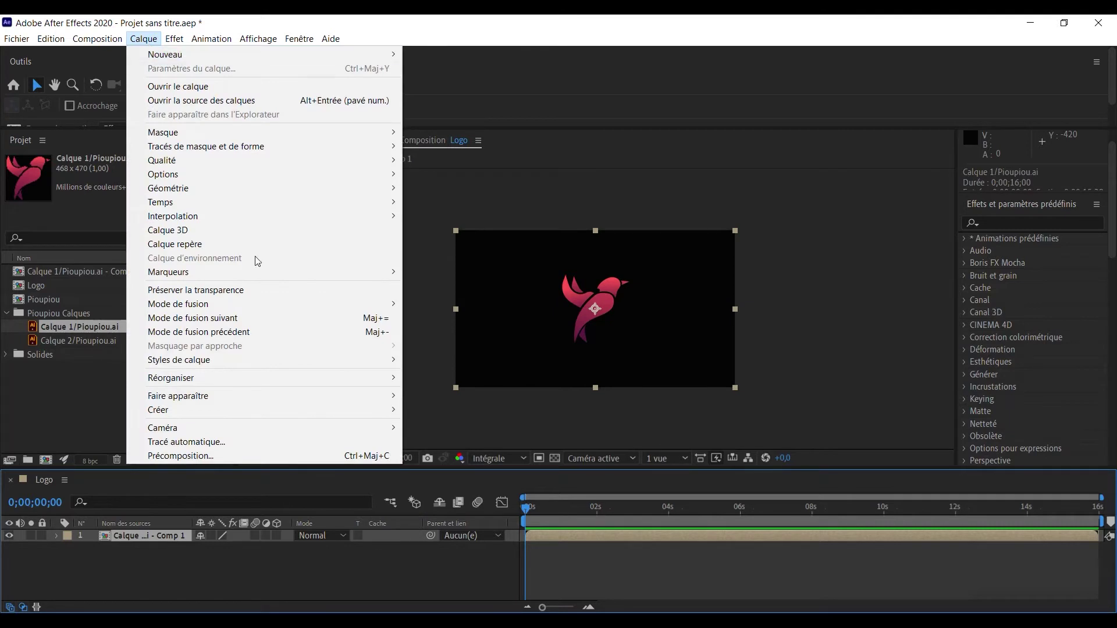
{"action": "left_click", "coordinate": [232, 441]}
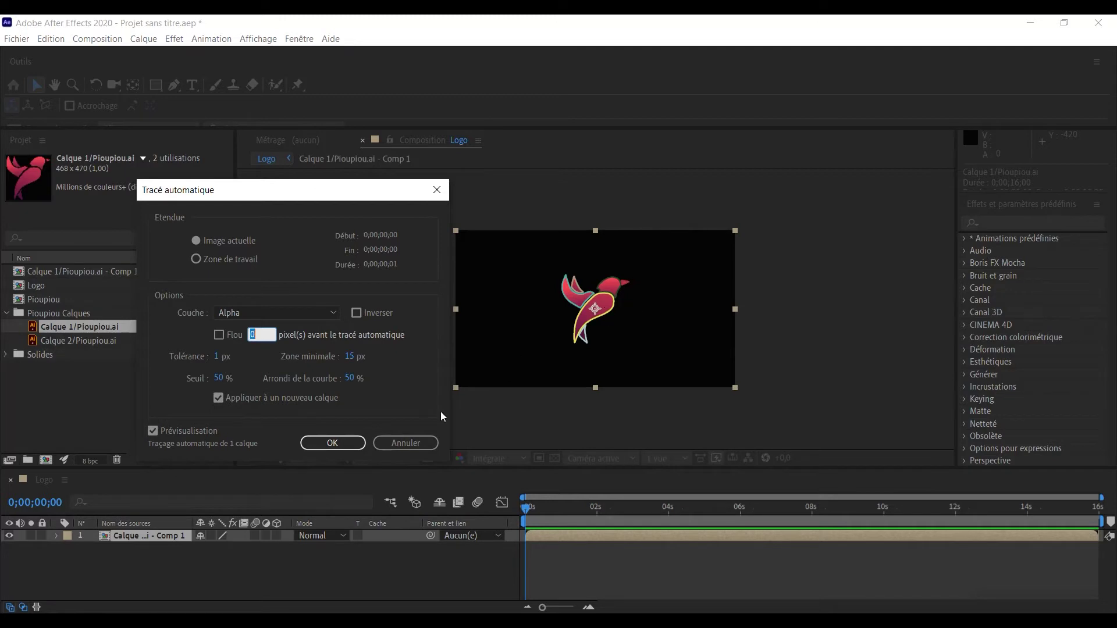
- Try the Rouge (red) channel for the Auto-trace and switch the channel back to Alpha
{"action": "left_click", "coordinate": [291, 313]}
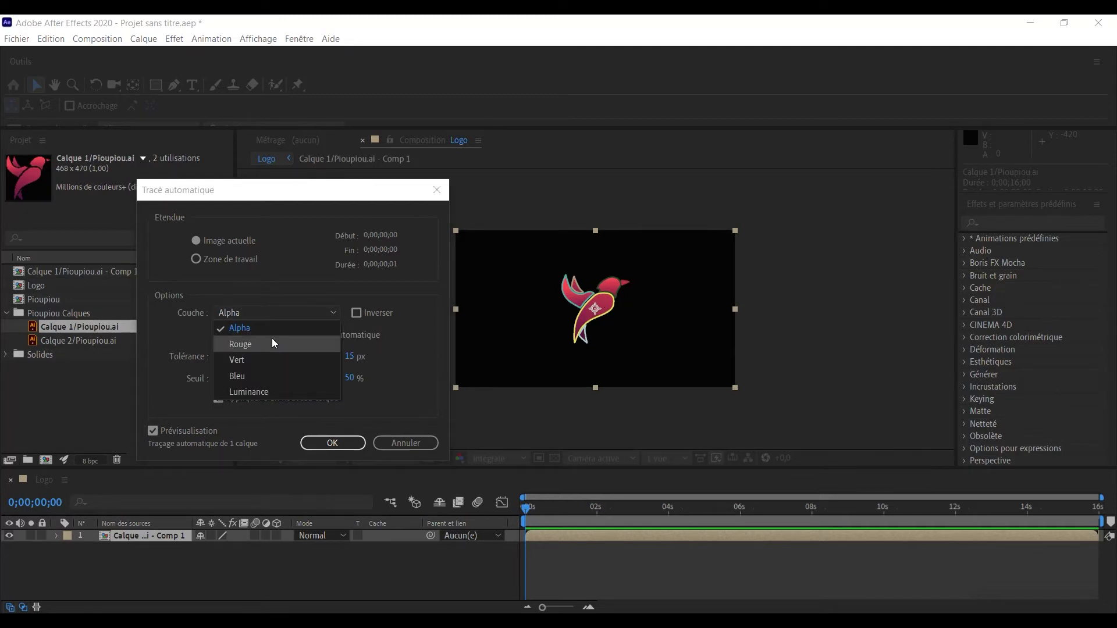
{"action": "left_click", "coordinate": [272, 338]}
{"action": "left_click", "coordinate": [295, 313]}
{"action": "left_click", "coordinate": [260, 359]}
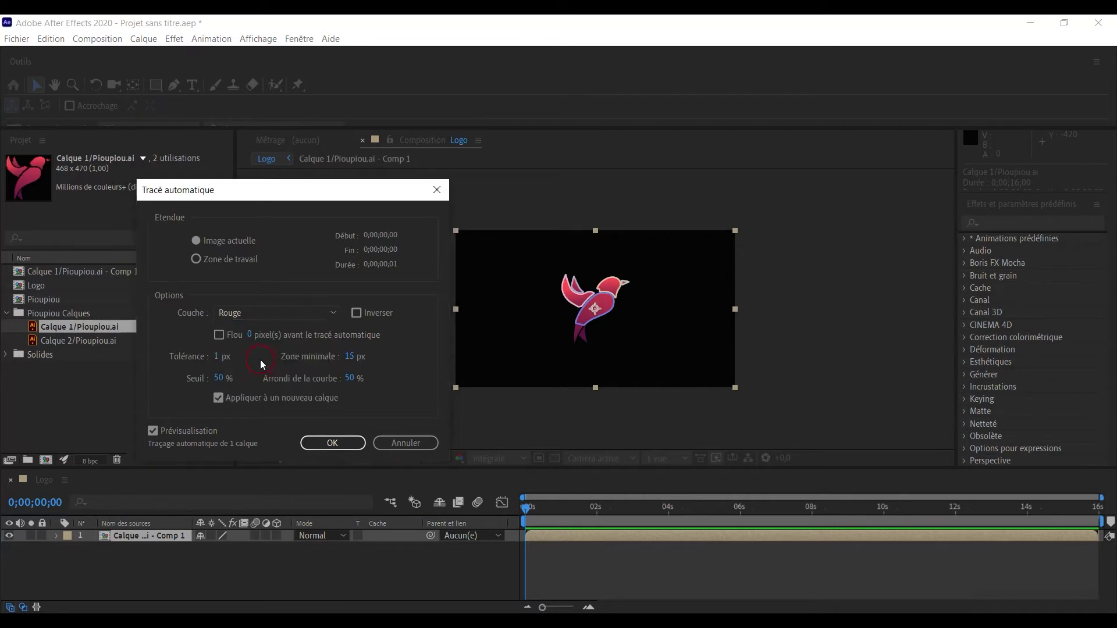
{"action": "left_click", "coordinate": [303, 313]}
{"action": "left_click", "coordinate": [269, 329]}
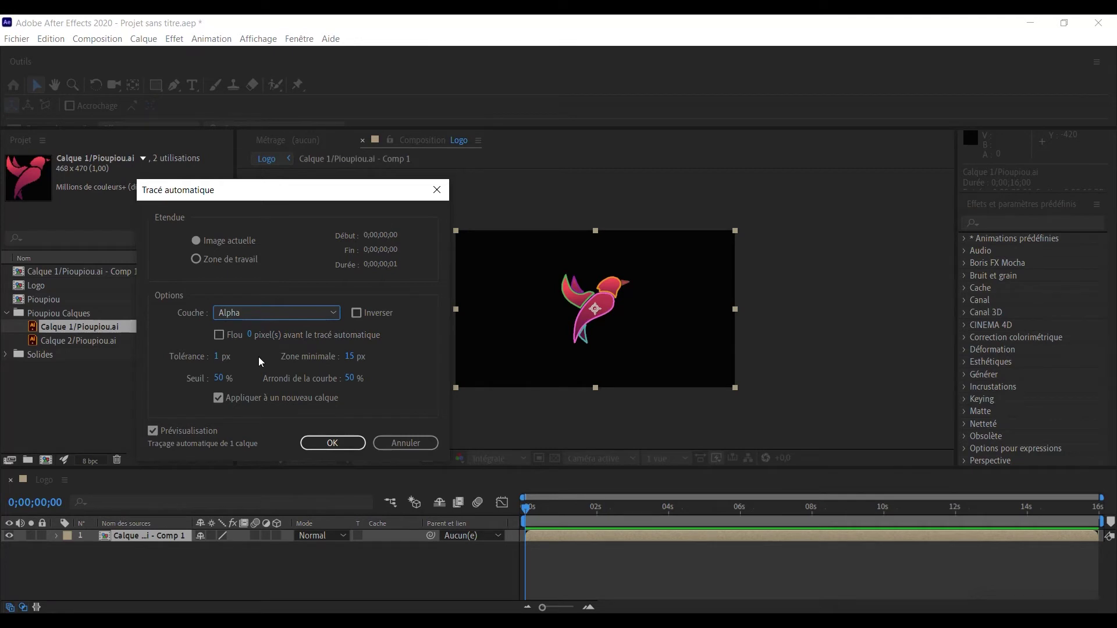
- Set the Auto-trace tolerance to 1 px and trace the logo's alpha onto a new layer
{"action": "left_click", "coordinate": [218, 357]}
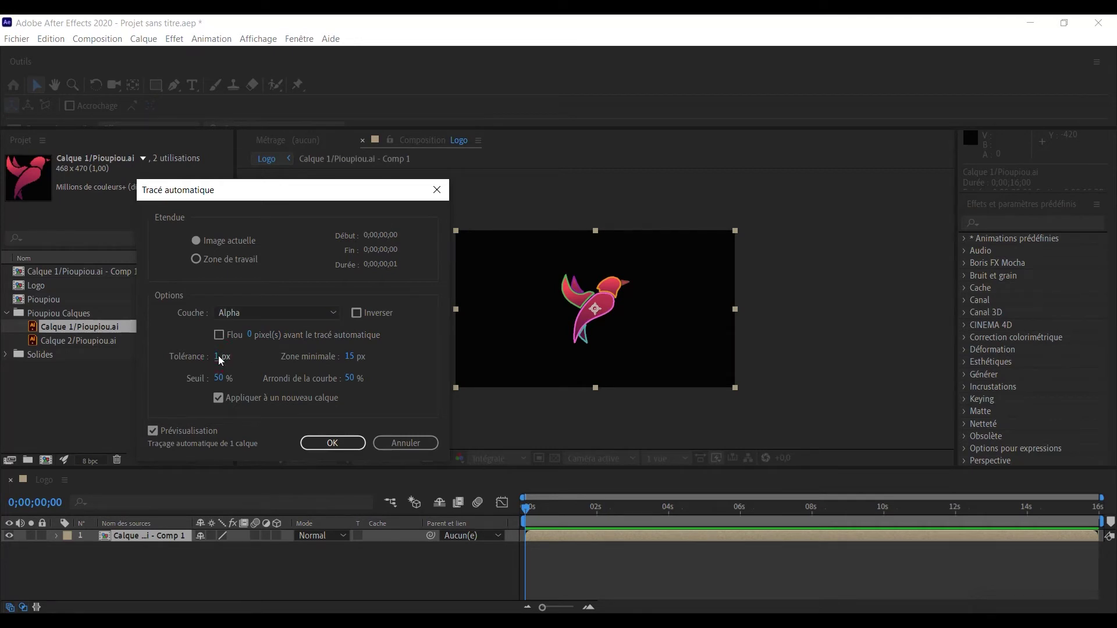
{"action": "left_click_drag", "start_coordinate": [221, 360], "coordinate": [238, 355]}
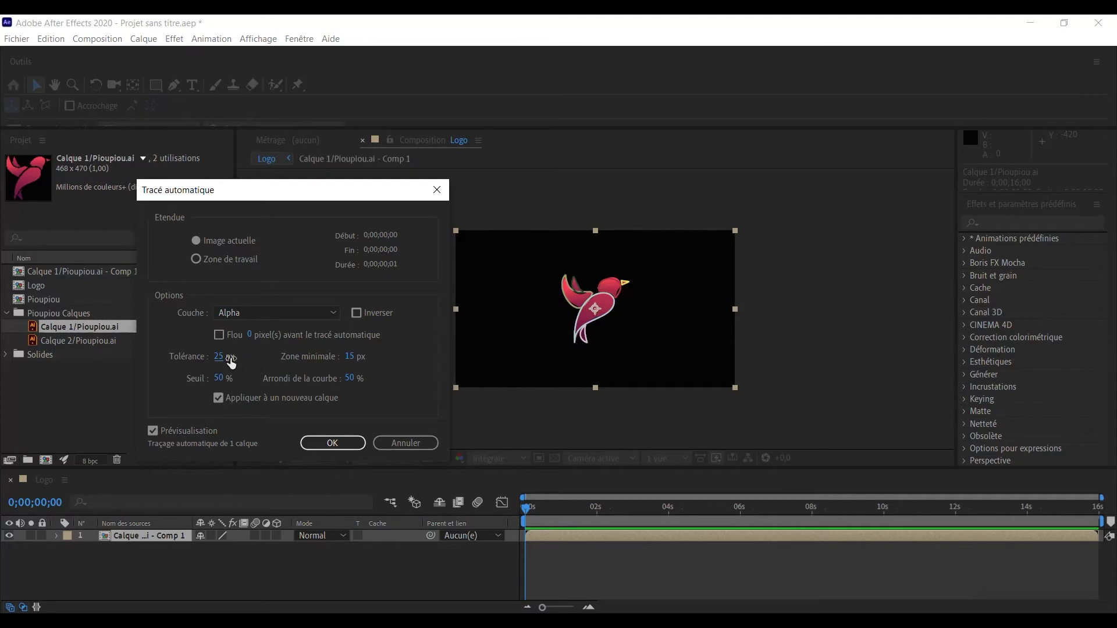
{"action": "left_click", "coordinate": [220, 357]}
{"action": "type", "text": "1"}
{"action": "left_click", "coordinate": [402, 369]}
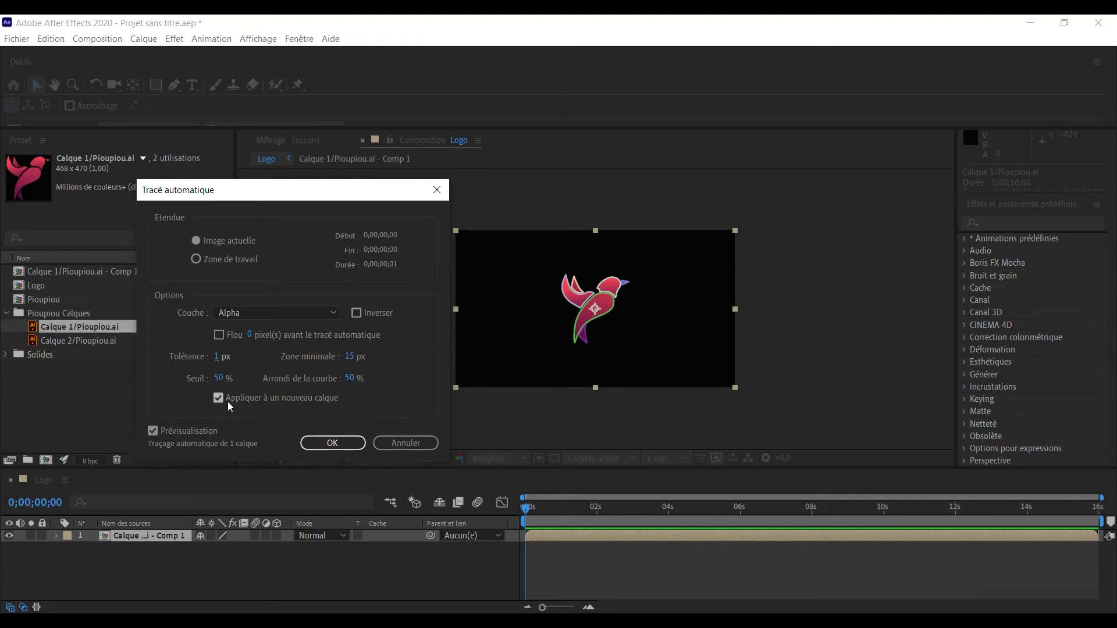
{"action": "left_click", "coordinate": [341, 445]}
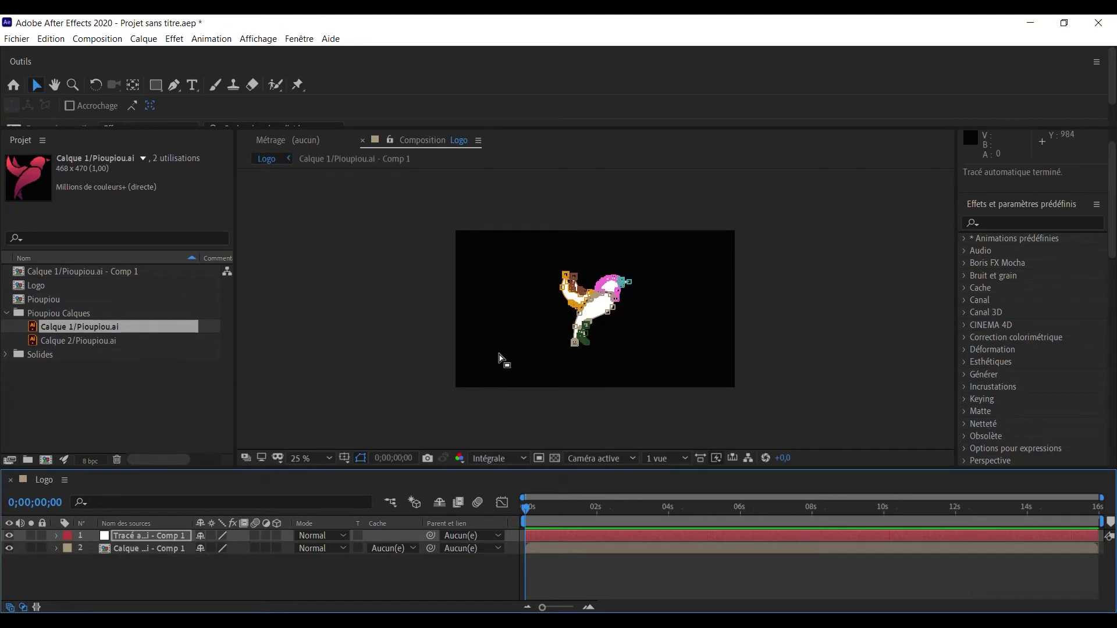
- Apply the Saber effect to the auto-traced layer and set its Core Type to Layer Masks
{"action": "left_click", "coordinate": [1021, 224]}
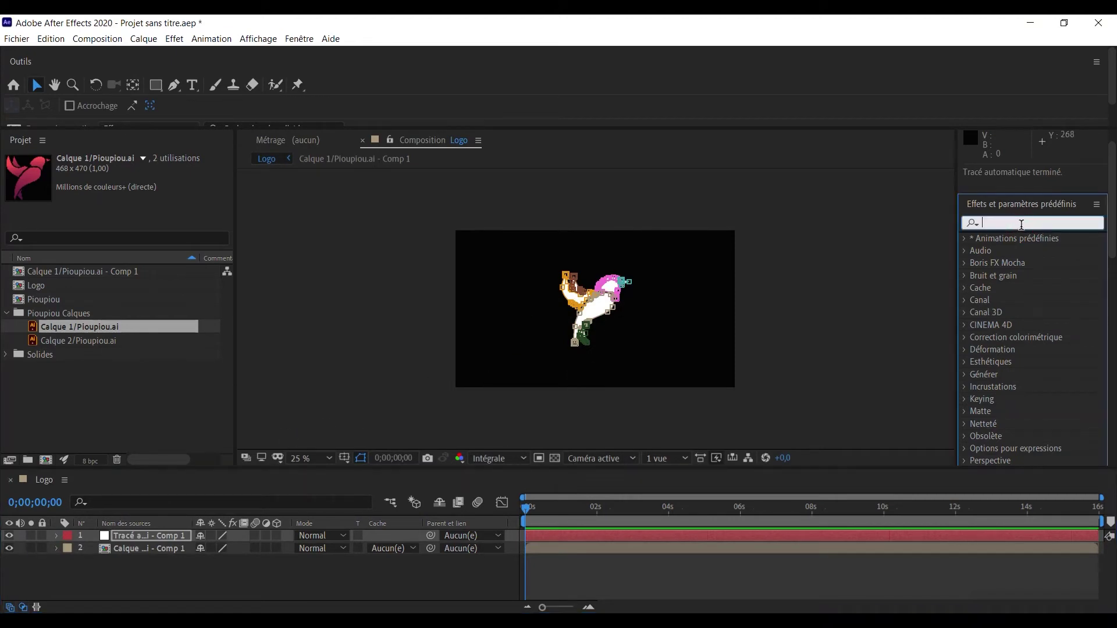
{"action": "type", "text": "saber"}
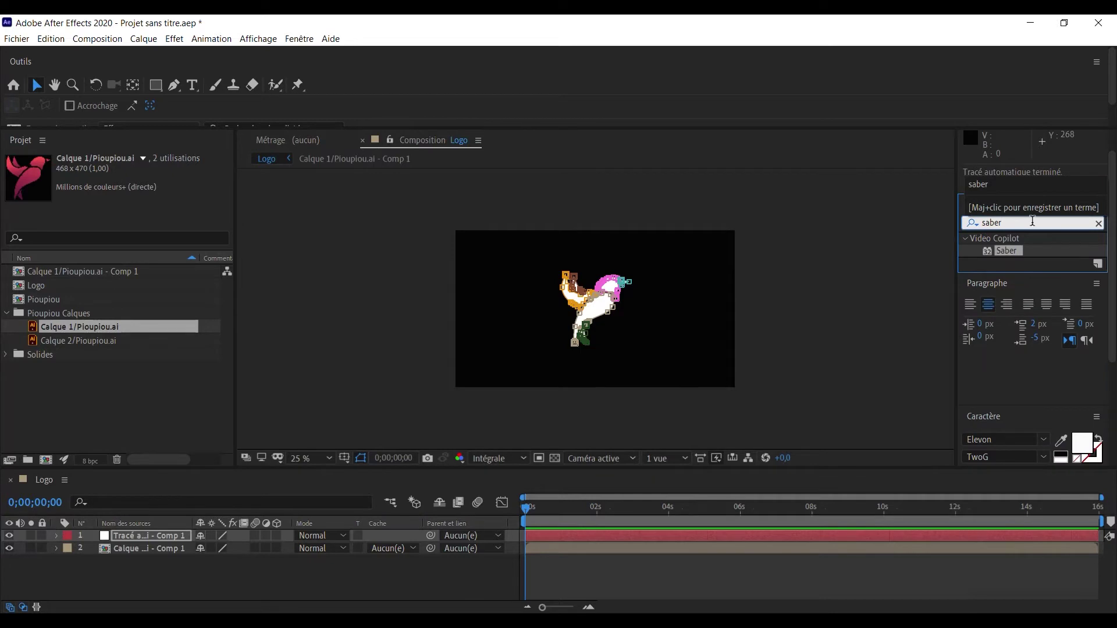
{"action": "left_click_drag", "start_coordinate": [1011, 249], "coordinate": [158, 531]}
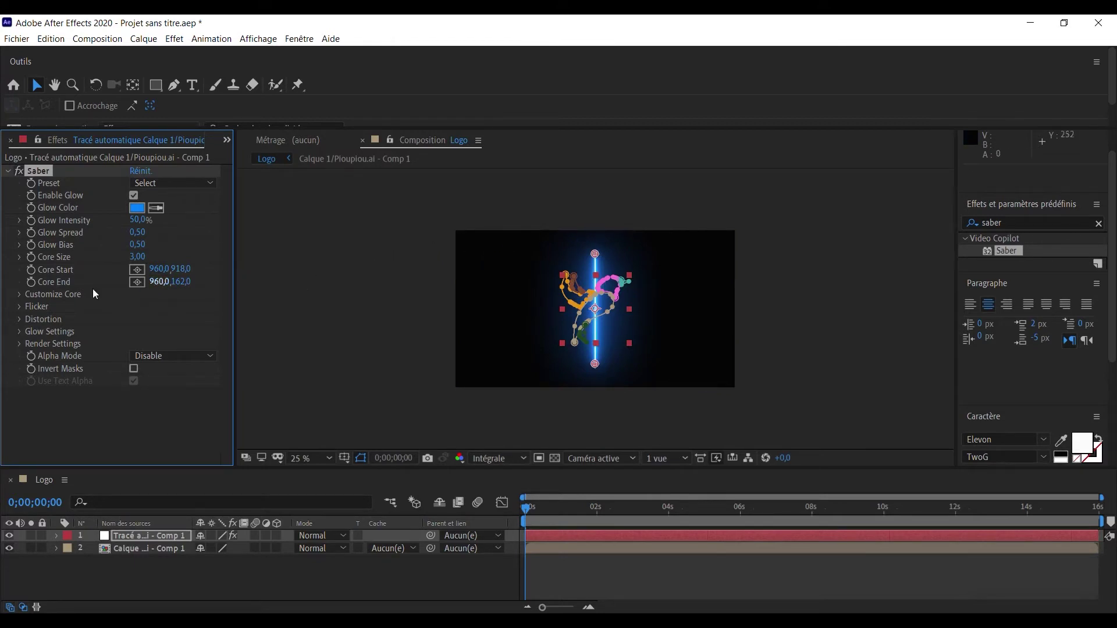
{"action": "left_click", "coordinate": [20, 296]}
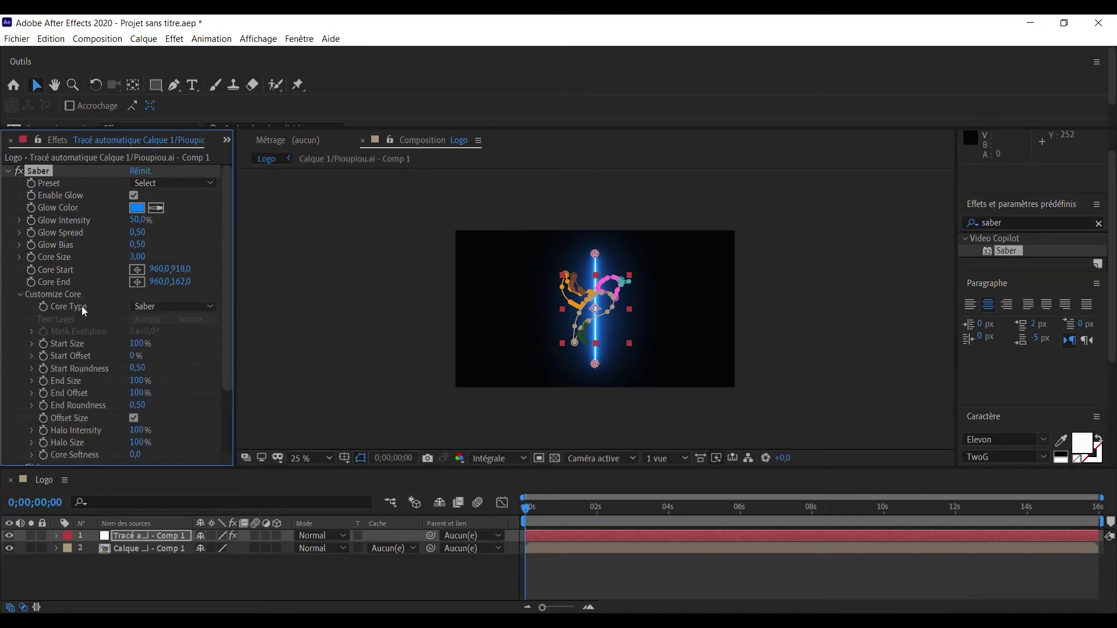
{"action": "left_click", "coordinate": [144, 309]}
{"action": "left_click", "coordinate": [173, 336]}
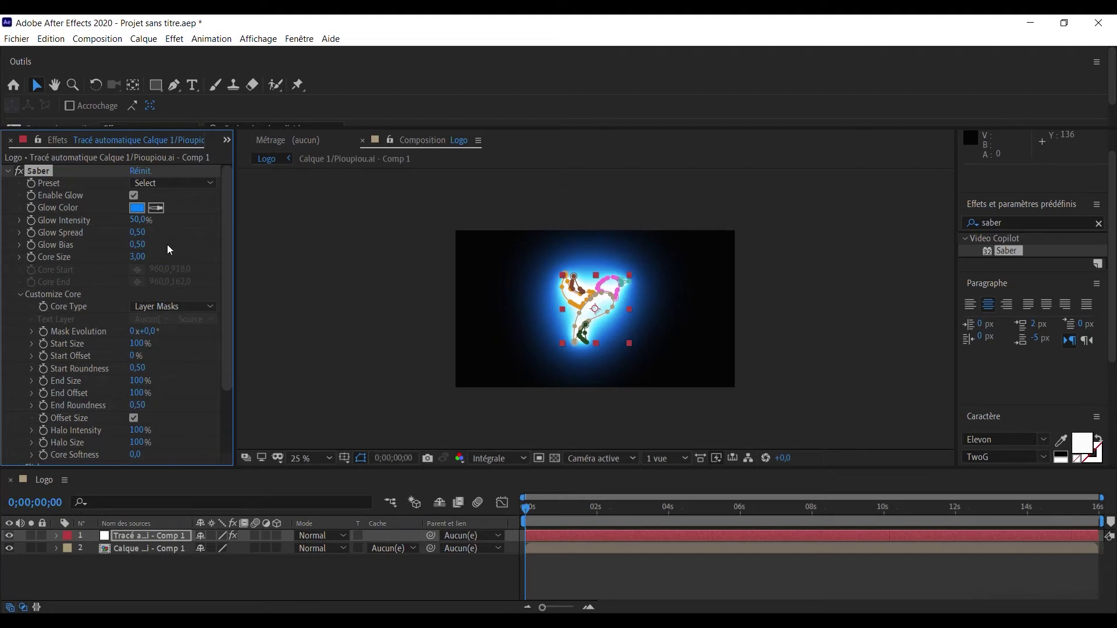
- Try Saber with a Glow Intensity of 20%, and with the Solar Wave preset at 41% Glow Intensity
{"action": "left_click_drag", "start_coordinate": [140, 220], "coordinate": [119, 220]}
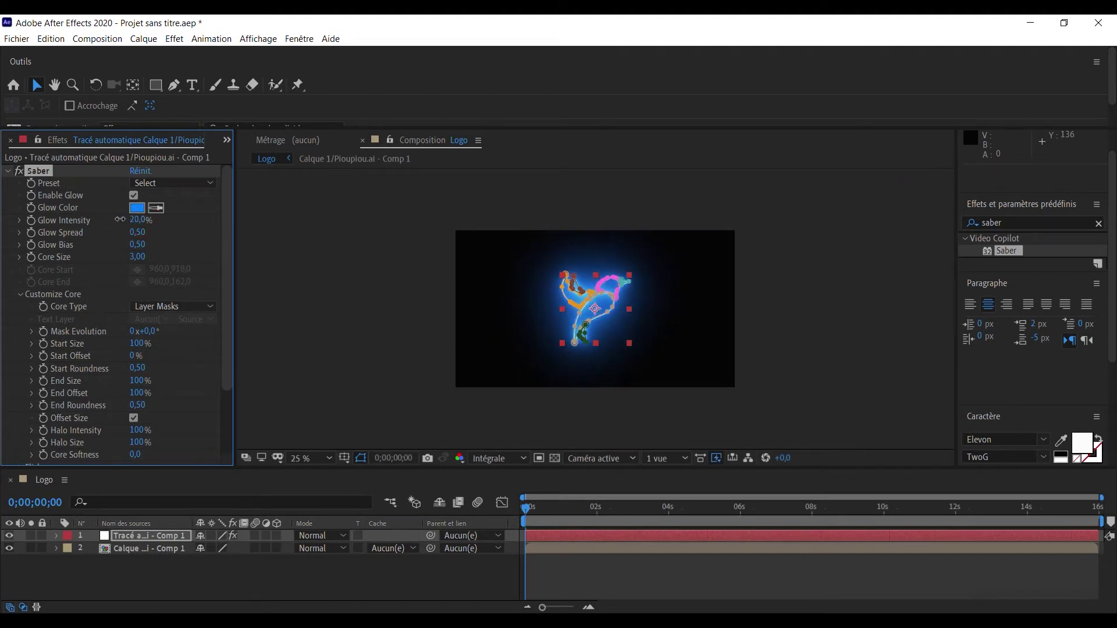
{"action": "left_click", "coordinate": [325, 226]}
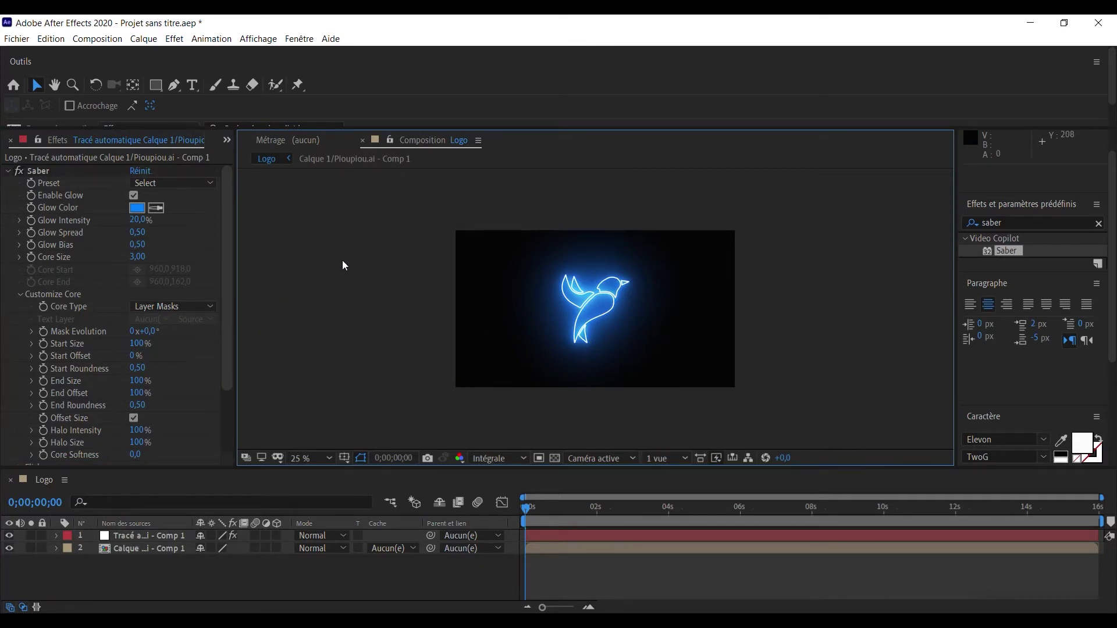
{"action": "left_click", "coordinate": [202, 183]}
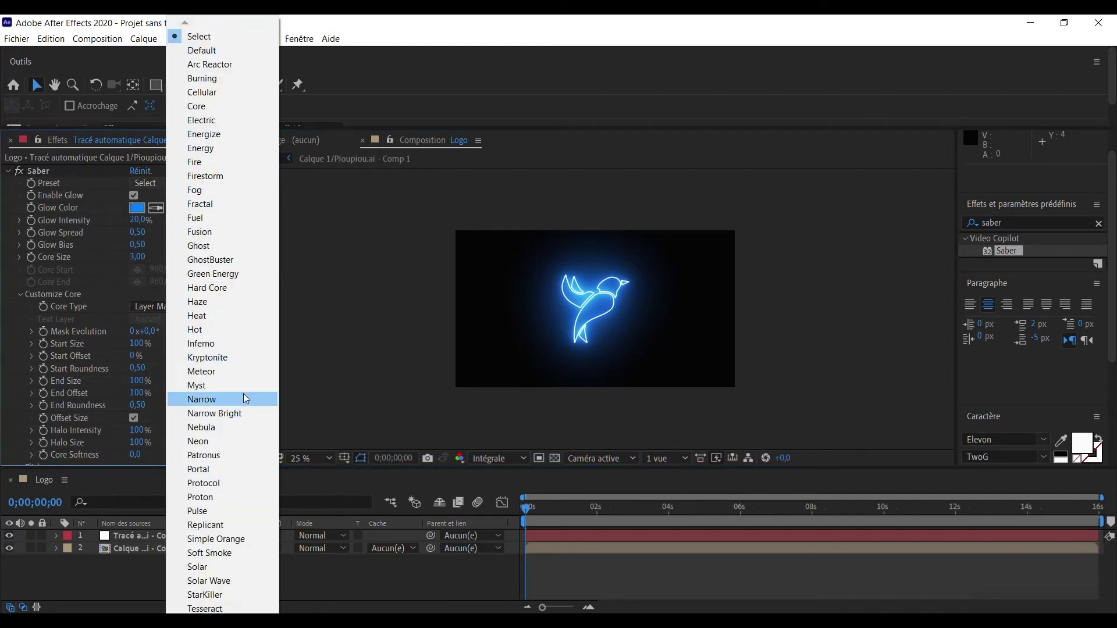
{"action": "left_click", "coordinate": [199, 584]}
{"action": "left_click", "coordinate": [357, 268]}
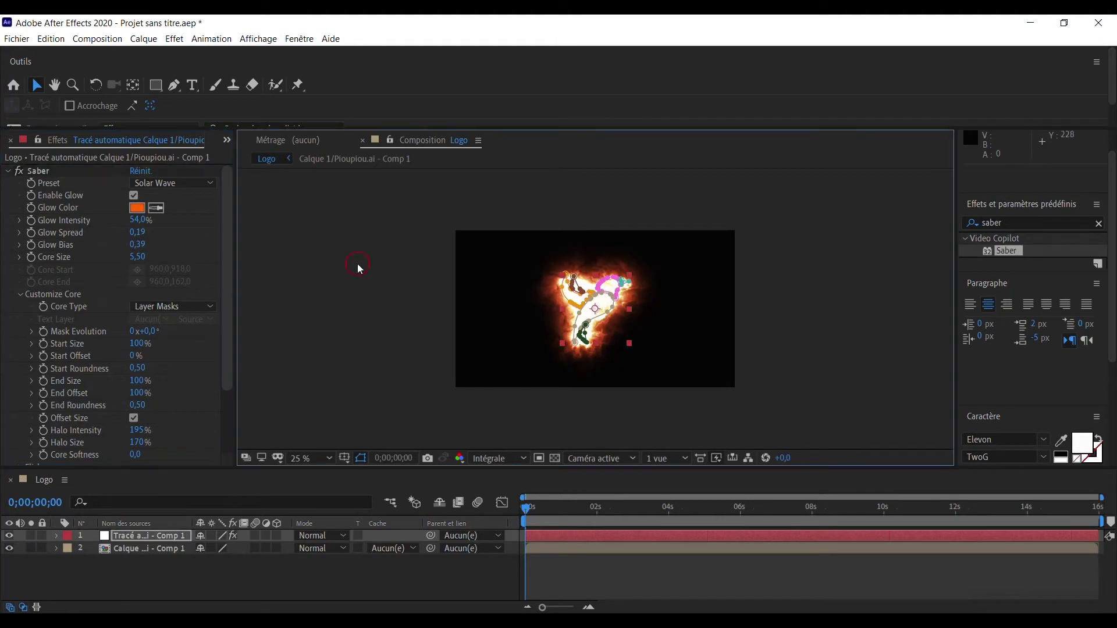
{"action": "left_click", "coordinate": [127, 217]}
{"action": "left_click_drag", "start_coordinate": [127, 216], "coordinate": [135, 217]}
{"action": "left_click", "coordinate": [416, 256]}
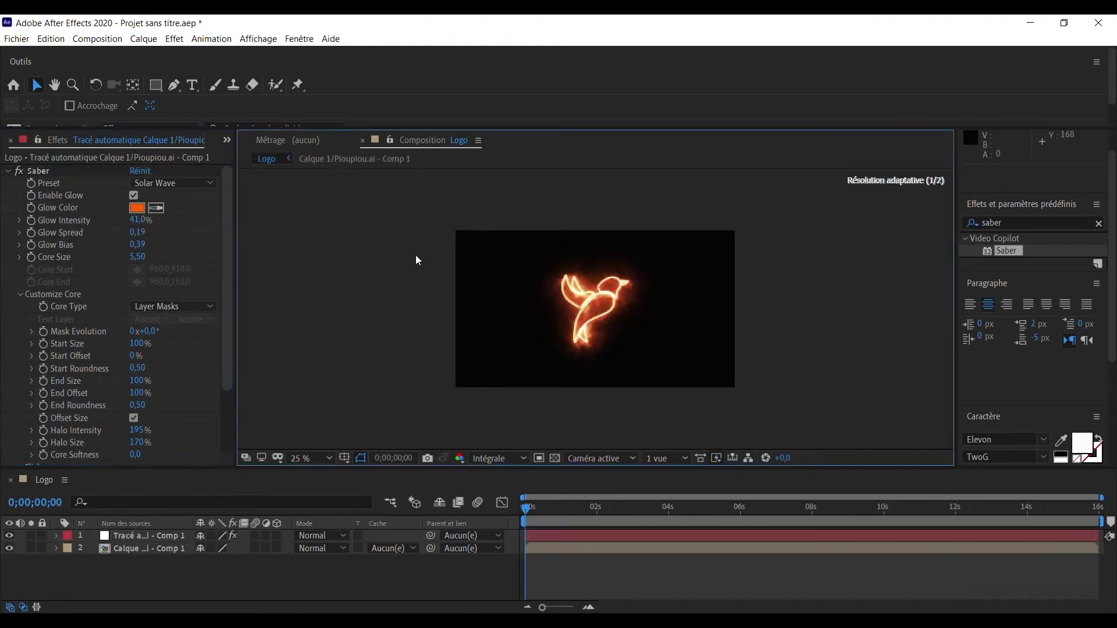
- Set the Saber preset to Fuel and scrub the first frames to check the glow
{"action": "left_click", "coordinate": [192, 185]}
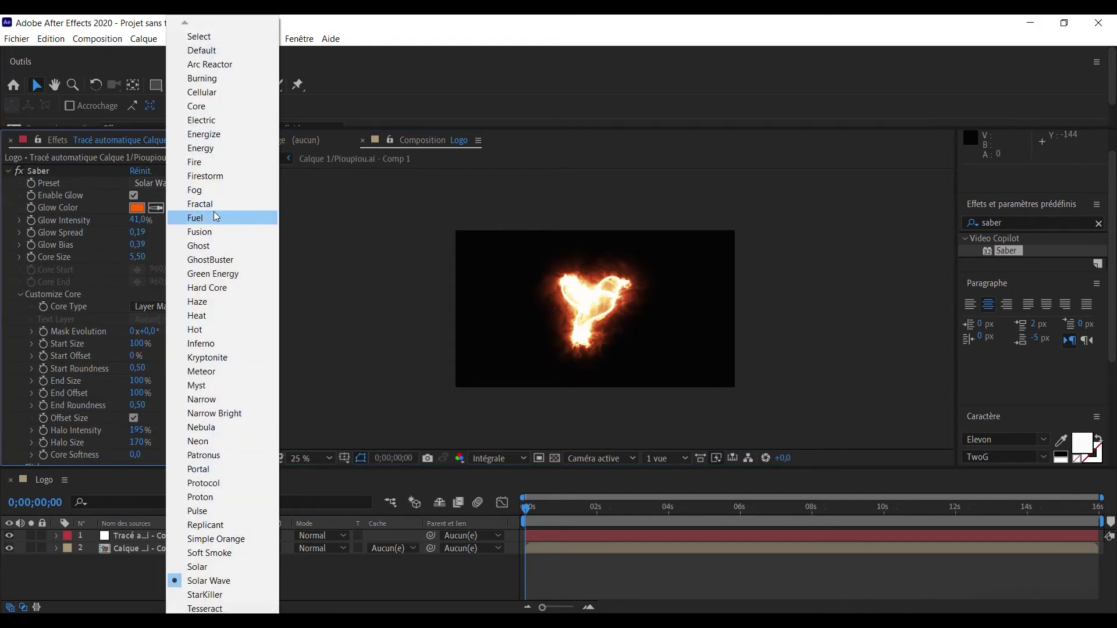
{"action": "left_click", "coordinate": [213, 216]}
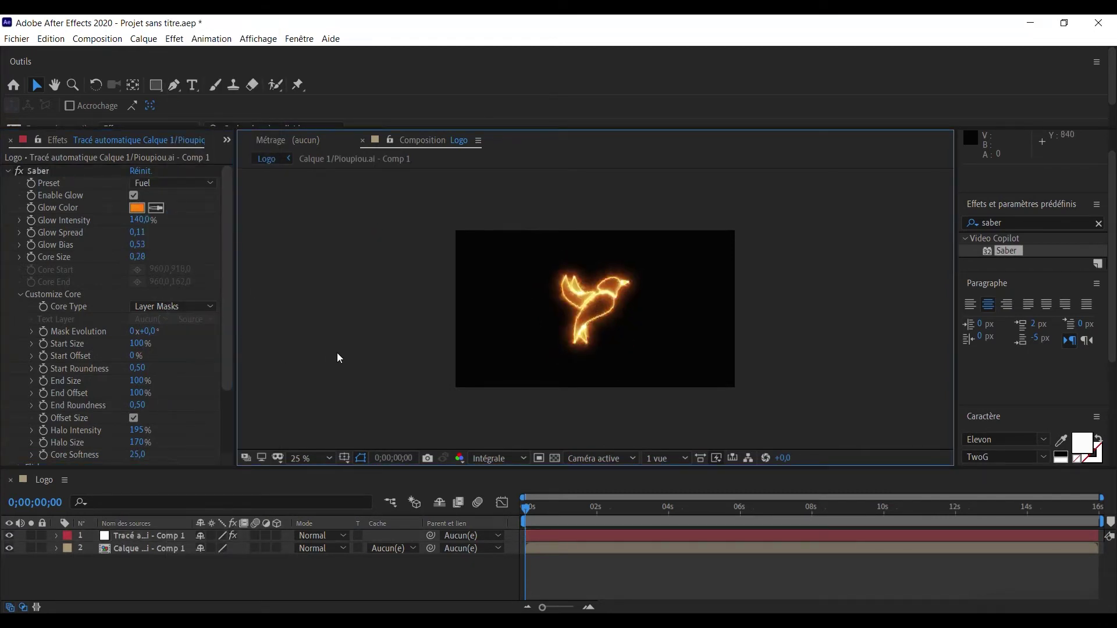
{"action": "left_click", "coordinate": [528, 507]}
{"action": "mouse_move", "coordinate": [528, 507]}
{"action": "left_mouse_down"}
{"action": "mouse_move", "coordinate": [610, 509]}
{"action": "mouse_move", "coordinate": [528, 509]}
{"action": "left_mouse_up"}
{"action": "left_click", "coordinate": [215, 447]}
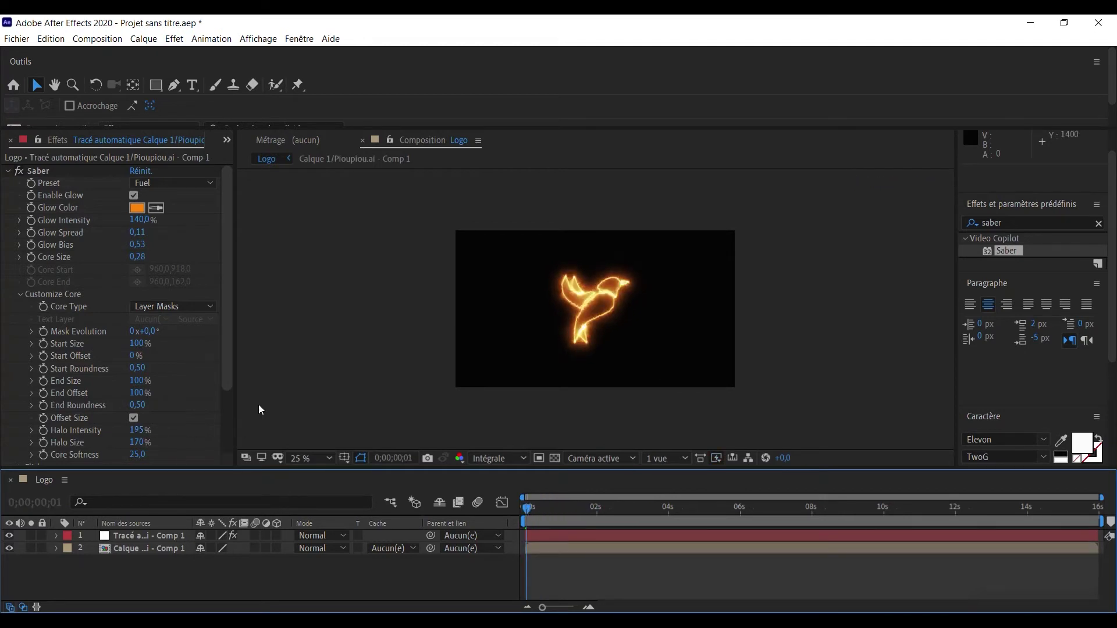
- At the start of the composition, set Saber's End Offset to 0% and enable keyframing for it
{"action": "left_click", "coordinate": [529, 509]}
{"action": "left_click_drag", "start_coordinate": [529, 509], "coordinate": [522, 508]}
{"action": "left_click_drag", "start_coordinate": [140, 393], "coordinate": [58, 387]}
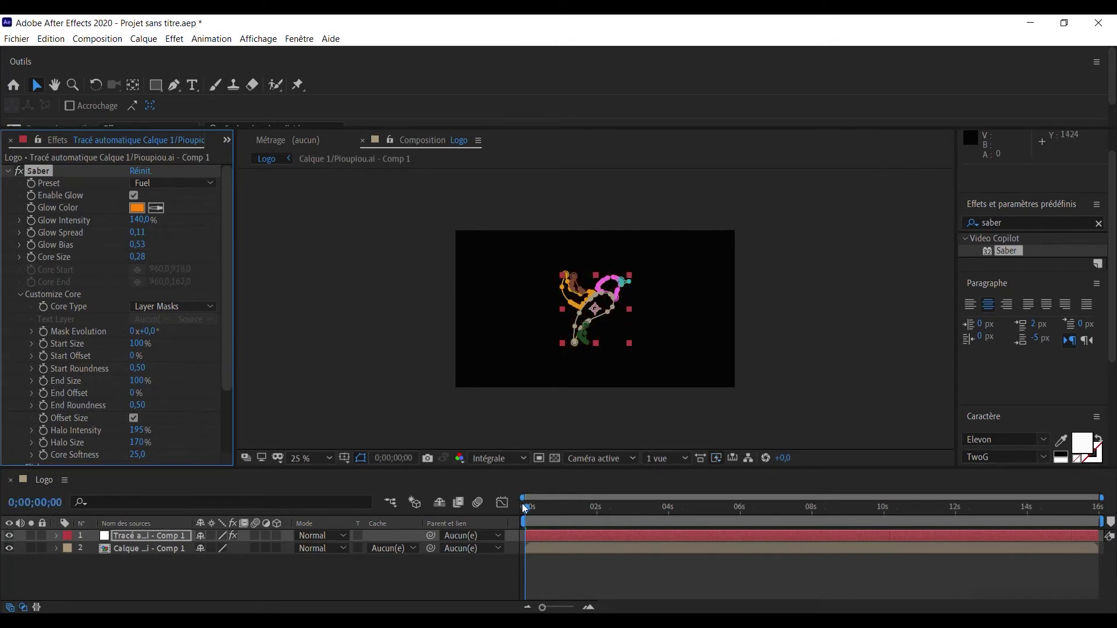
{"action": "left_click", "coordinate": [450, 431]}
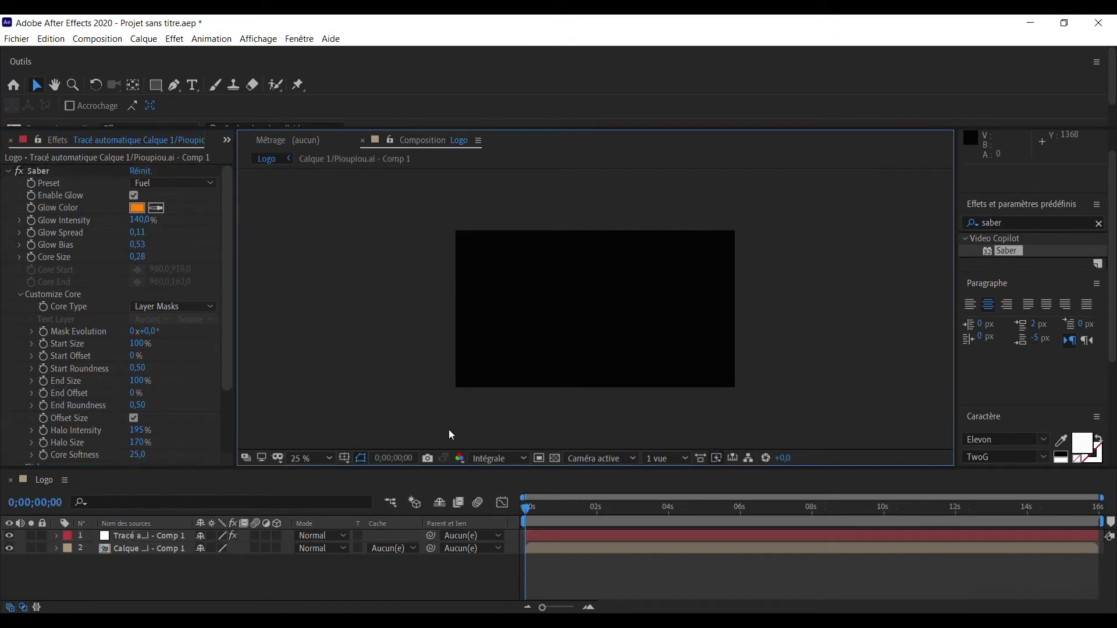
{"action": "left_click", "coordinate": [43, 394]}
- Keyframe Saber's End Offset at 100% at 0;00;02;00 and scrub back to check the outline animation
{"action": "left_click_drag", "start_coordinate": [526, 510], "coordinate": [600, 511]}
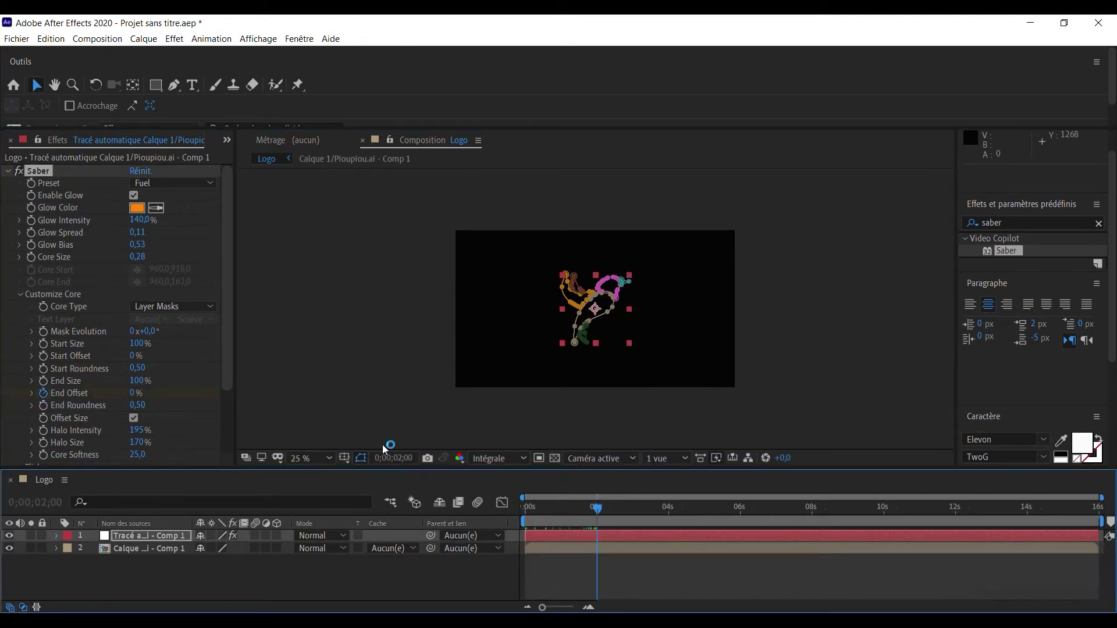
{"action": "left_click_drag", "start_coordinate": [135, 393], "coordinate": [212, 391]}
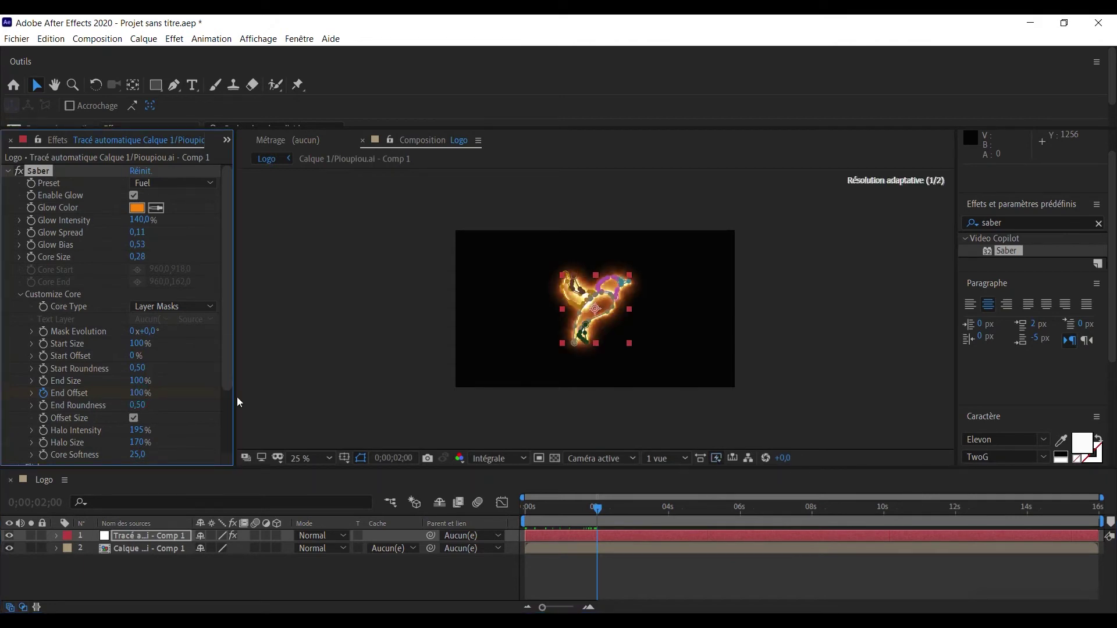
{"action": "left_click_drag", "start_coordinate": [600, 508], "coordinate": [525, 505]}
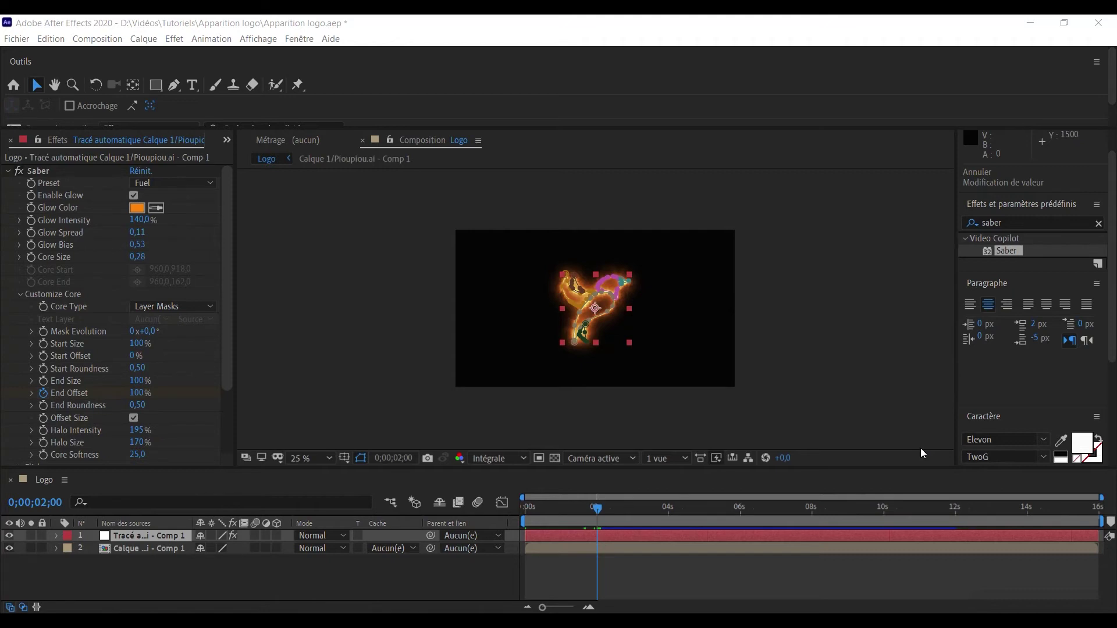
- Add a second Saber effect to the auto-traced layer and set its Core Type to Layer Masks
{"action": "left_click_drag", "start_coordinate": [1012, 249], "coordinate": [142, 533]}
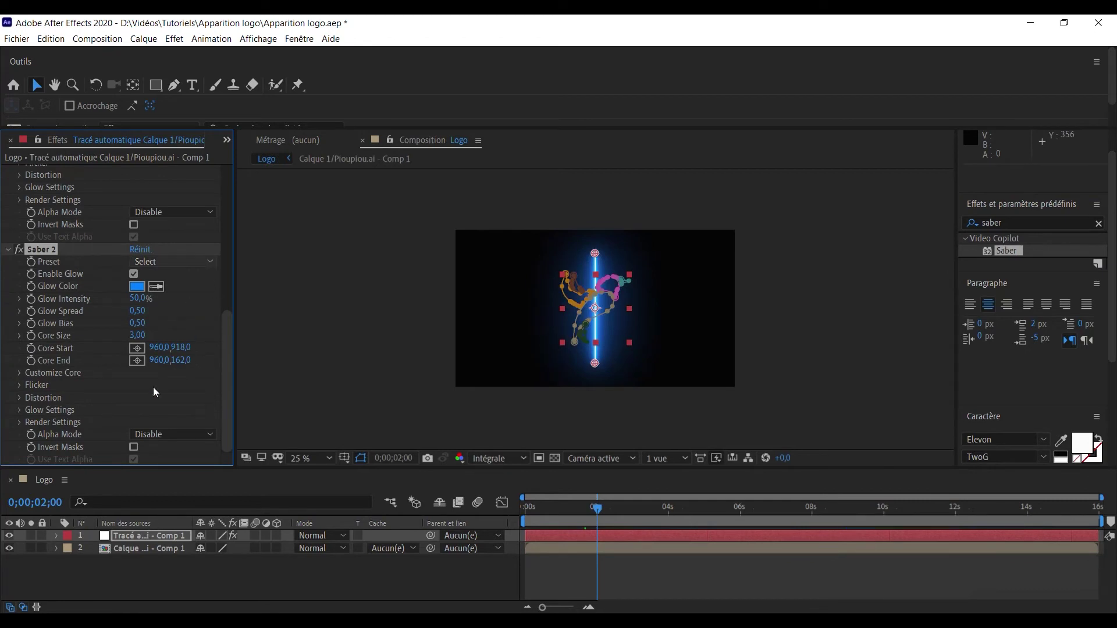
{"action": "left_click", "coordinate": [19, 374]}
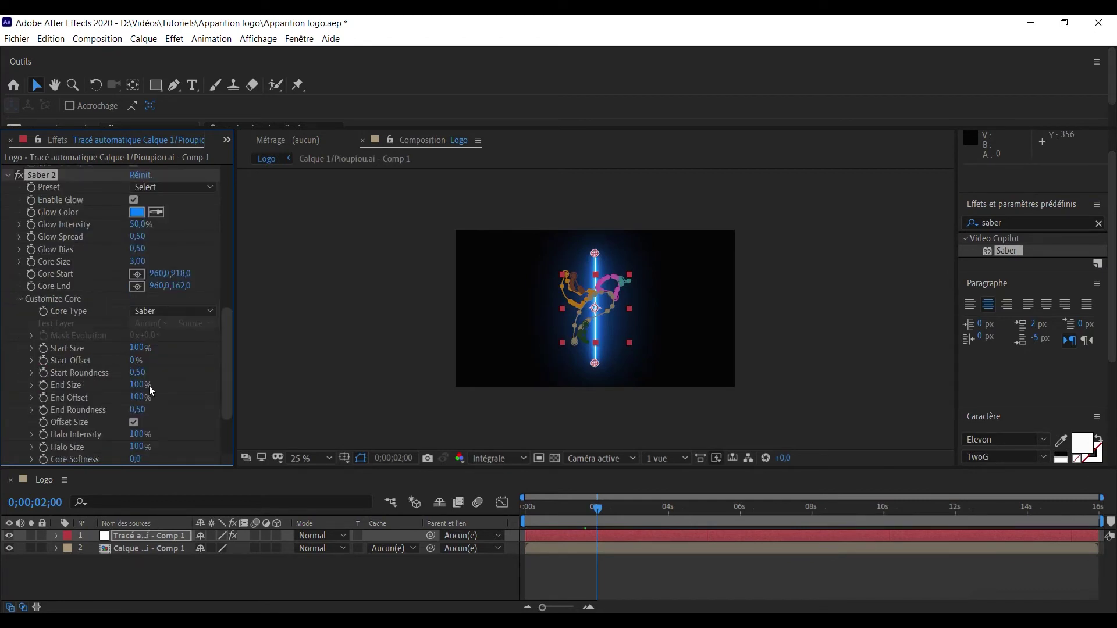
{"action": "left_click", "coordinate": [166, 312]}
{"action": "left_click", "coordinate": [174, 340]}
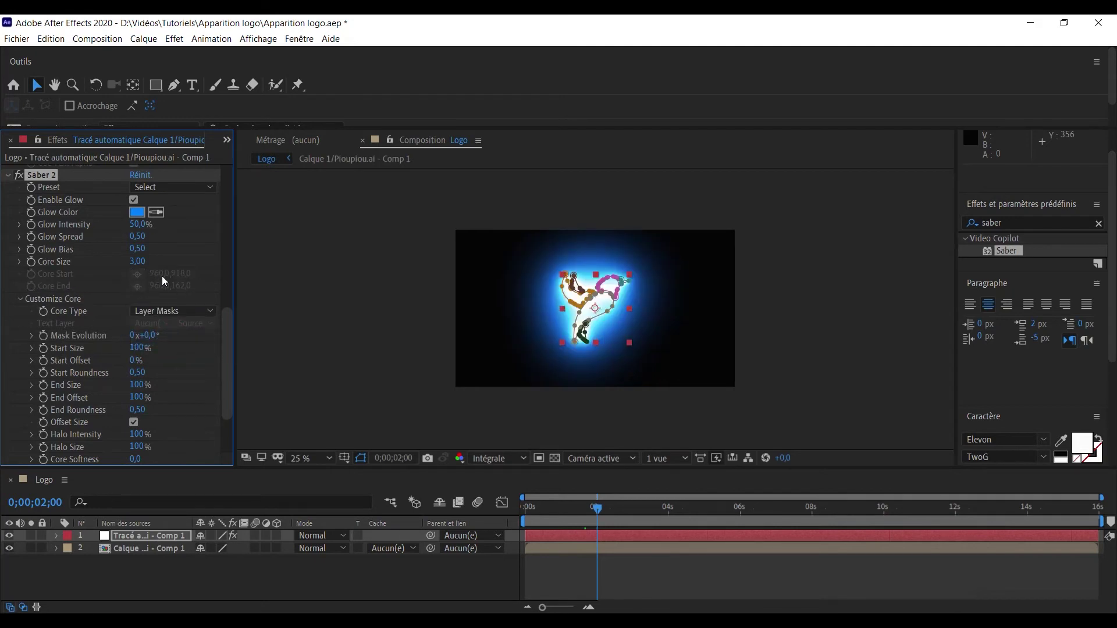
- Set the first Saber effect's End Offset to 50% at 0;00;02;00
{"action": "scroll", "coordinate": [163, 278], "scroll_direction": "up", "scroll_amount": 10}
{"action": "left_click", "coordinate": [139, 374]}
{"action": "type", "text": "50"}
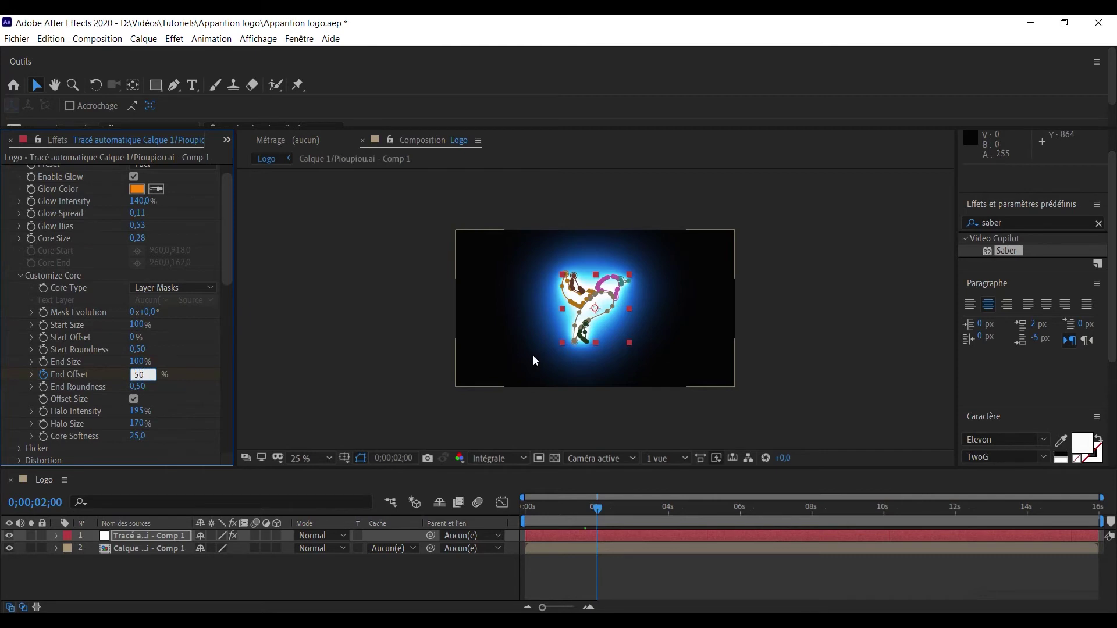
{"action": "left_click", "coordinate": [269, 368]}
- Try the Inferno, Narrow, Narrow Bright and Neon presets on the second Saber effect
{"action": "scroll", "coordinate": [180, 369], "scroll_direction": "down", "scroll_amount": 5}
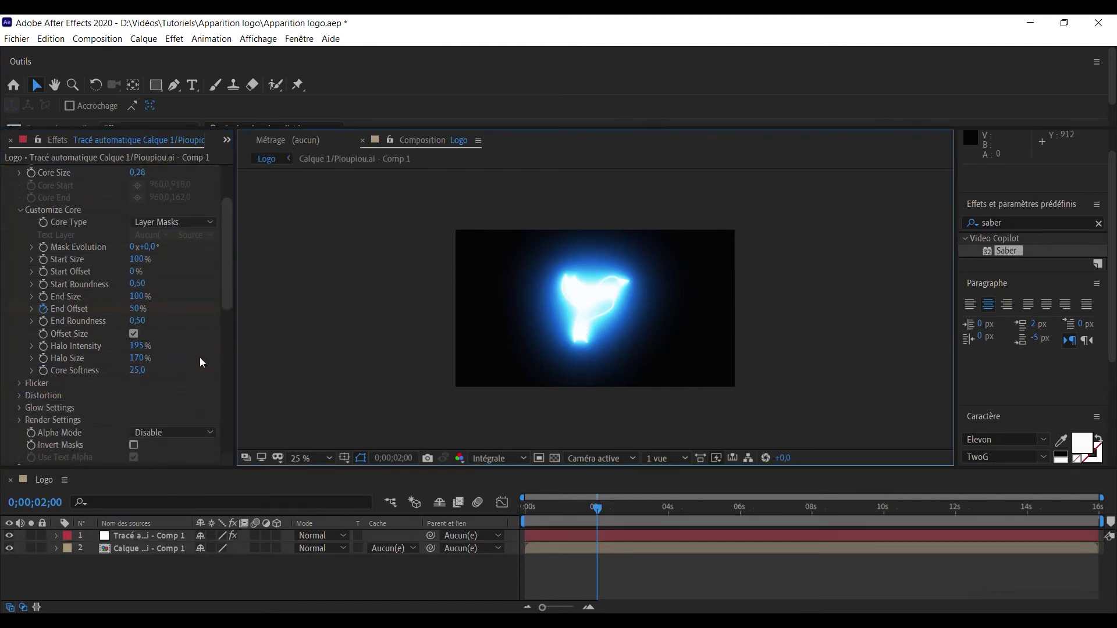
{"action": "left_click", "coordinate": [173, 381]}
{"action": "left_click", "coordinate": [204, 347]}
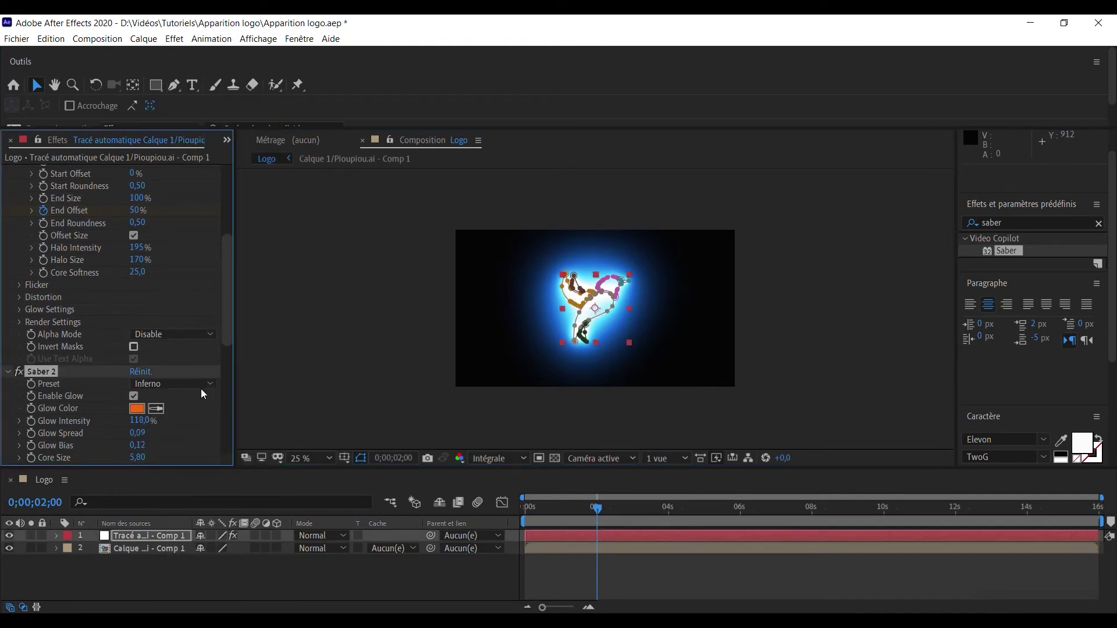
{"action": "left_click", "coordinate": [178, 387]}
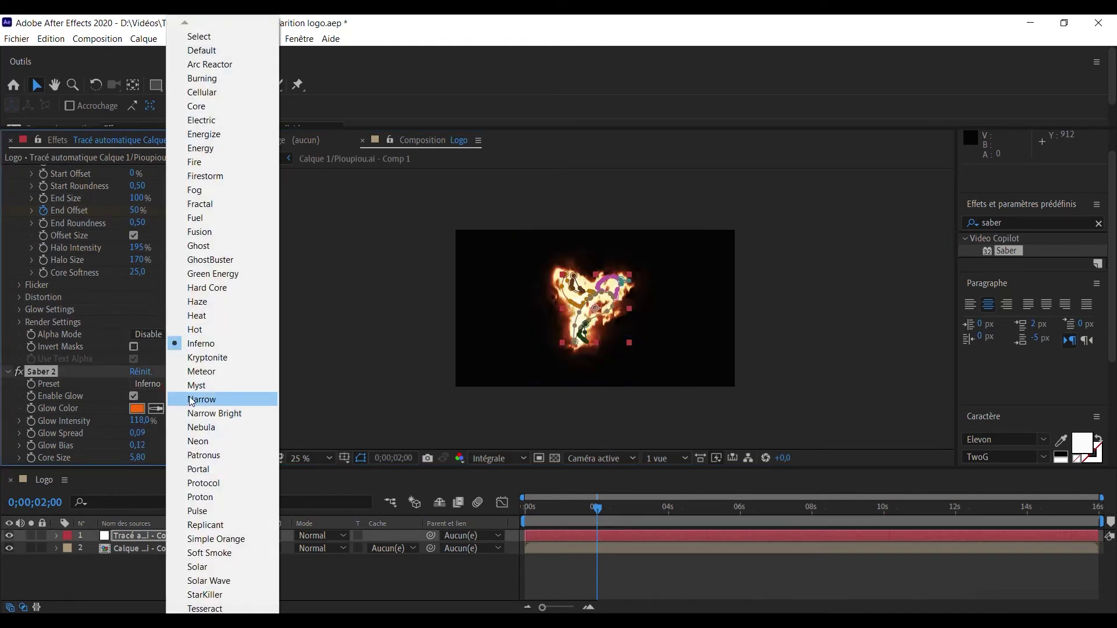
{"action": "left_click", "coordinate": [199, 400]}
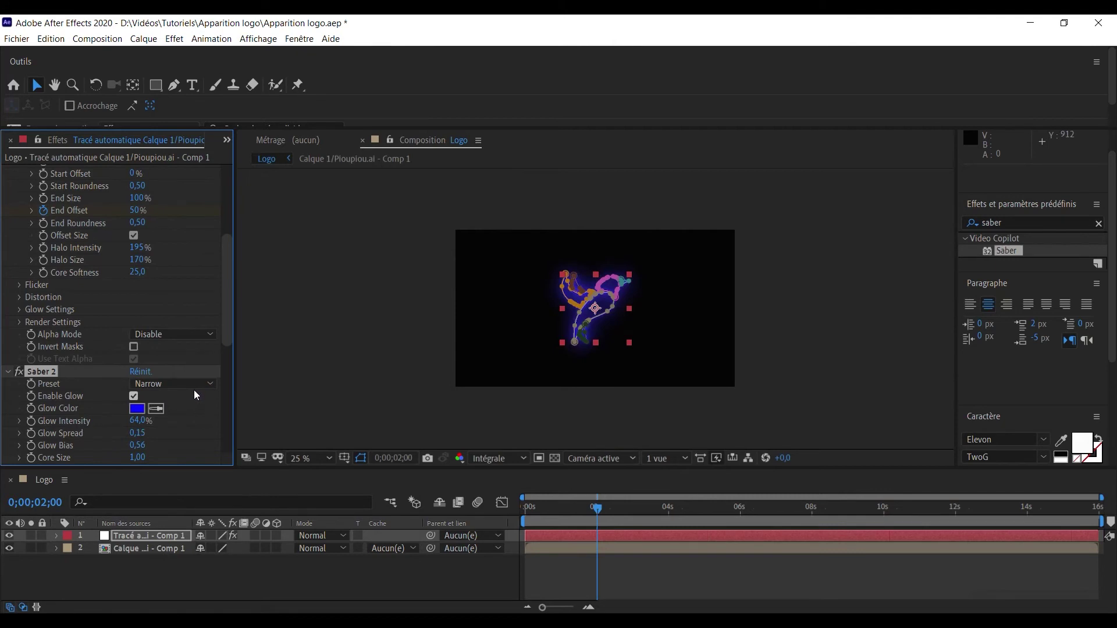
{"action": "left_click", "coordinate": [202, 385]}
{"action": "left_click", "coordinate": [206, 412]}
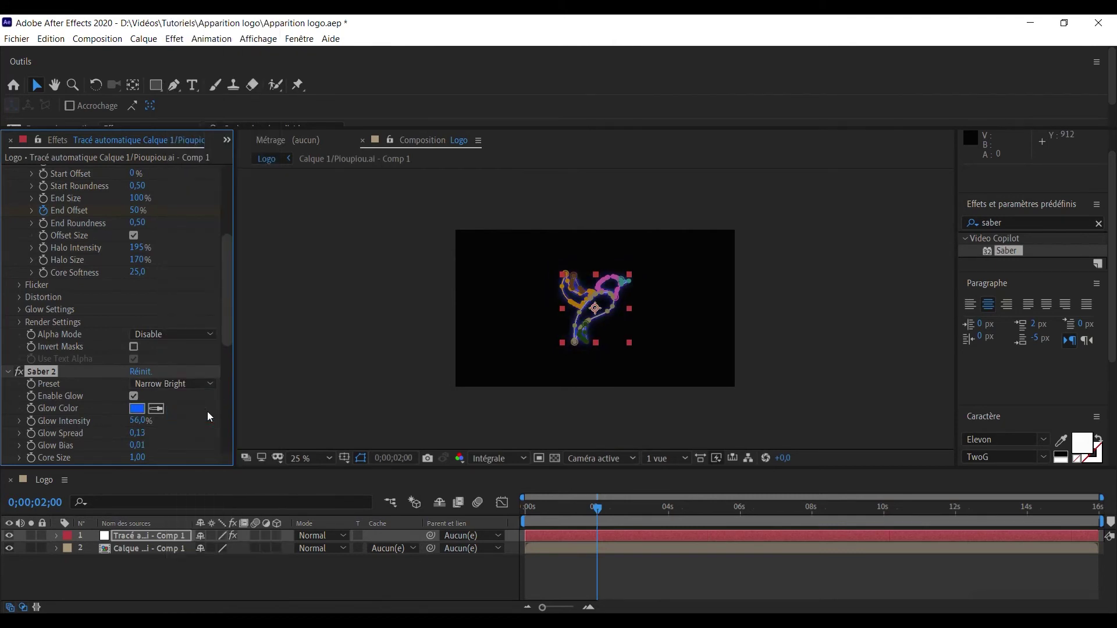
{"action": "left_click", "coordinate": [203, 388]}
{"action": "left_click", "coordinate": [207, 441]}
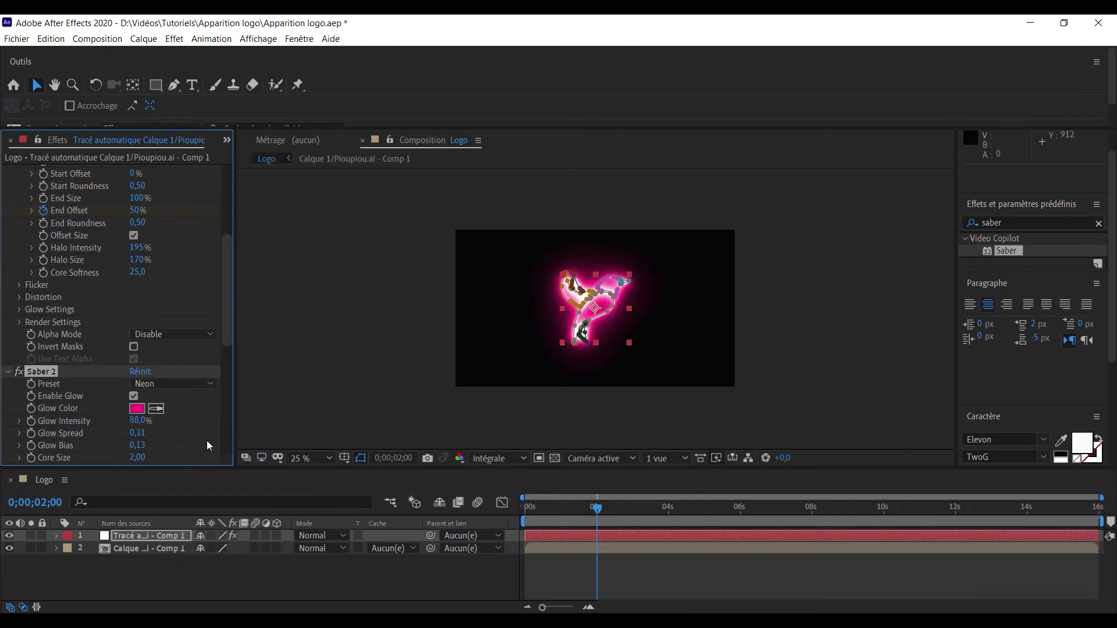
- Apply the Patronus preset to the second Saber effect and reduce its Glow Intensity to 33%
{"action": "left_click", "coordinate": [207, 385]}
{"action": "left_click", "coordinate": [206, 460]}
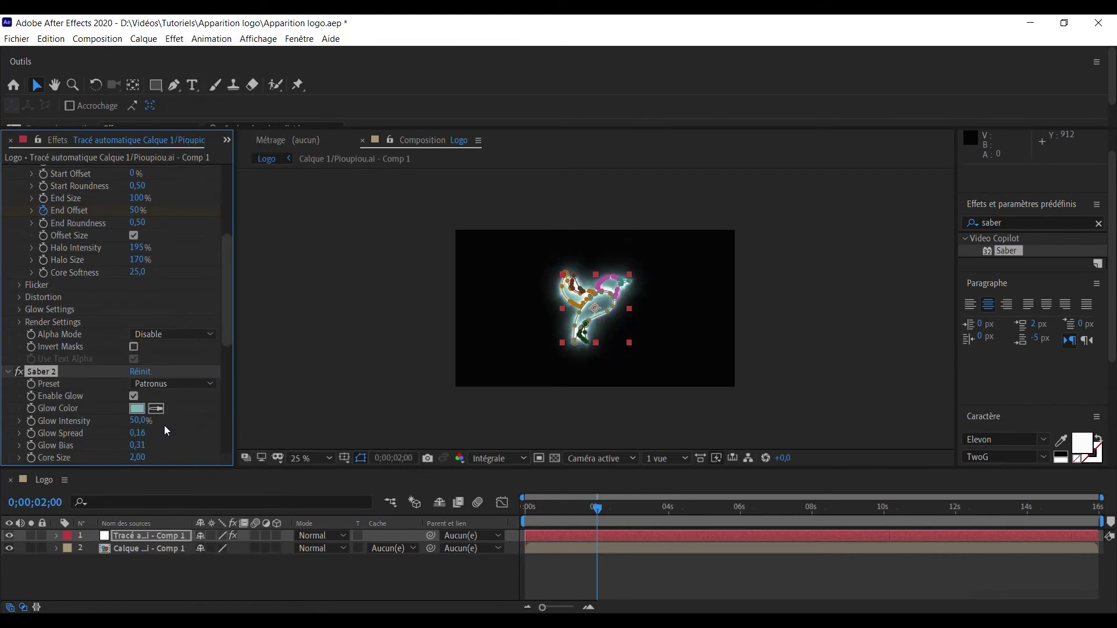
{"action": "scroll", "coordinate": [164, 431], "scroll_direction": "down", "scroll_amount": 1}
{"action": "left_click_drag", "start_coordinate": [140, 388], "coordinate": [127, 389]}
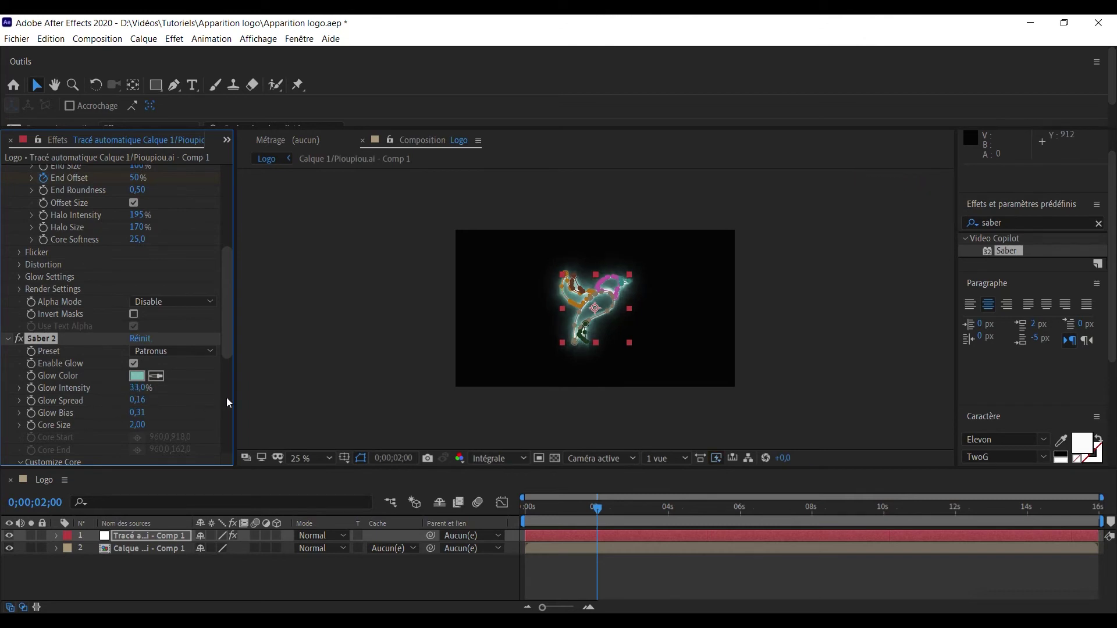
- Go to the start of the composition and set the second Saber effect's Mask Evolution to 180°
{"action": "left_click_drag", "start_coordinate": [229, 351], "coordinate": [214, 424]}
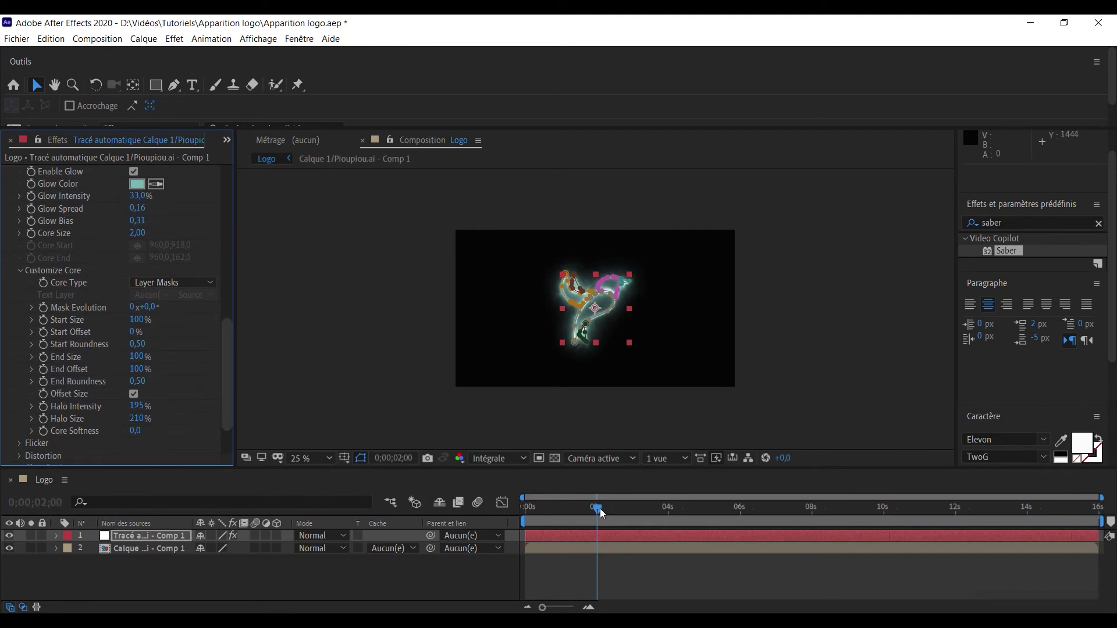
{"action": "left_click_drag", "start_coordinate": [598, 509], "coordinate": [477, 508]}
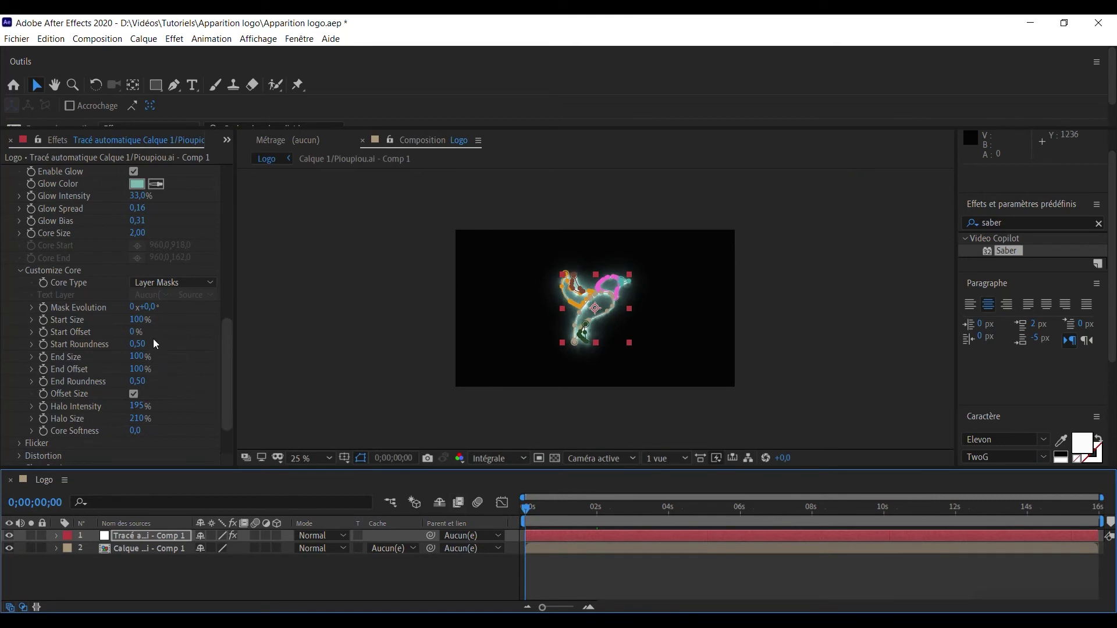
{"action": "left_click", "coordinate": [151, 307]}
{"action": "type", "text": "180"}
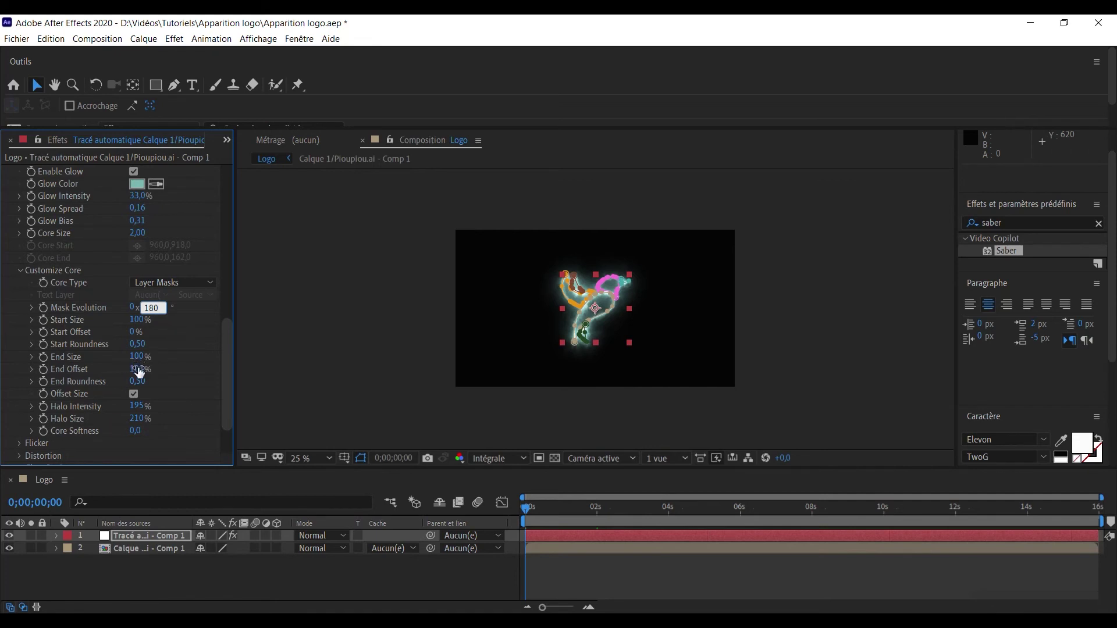
{"action": "key", "text": "Return"}
- Keyframe the second Saber effect's End Offset from 0% at the composition start to 50% at 0;00;02;00
{"action": "left_click_drag", "start_coordinate": [140, 369], "coordinate": [60, 364]}
{"action": "left_click", "coordinate": [43, 370]}
{"action": "left_click_drag", "start_coordinate": [525, 504], "coordinate": [596, 506]}
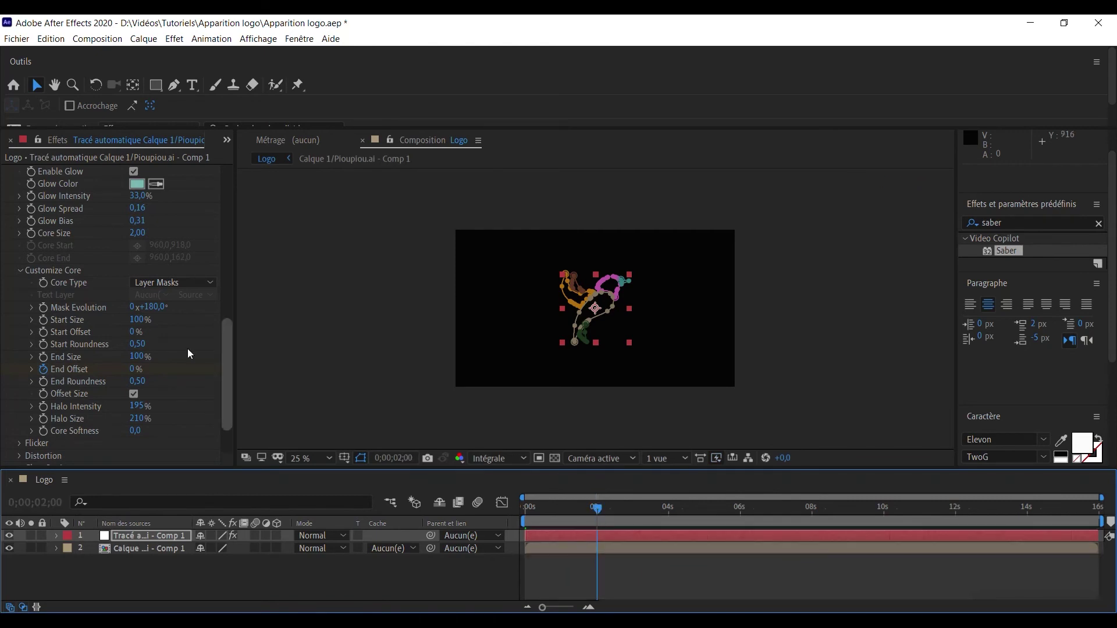
{"action": "left_click", "coordinate": [135, 371]}
{"action": "type", "text": "50"}
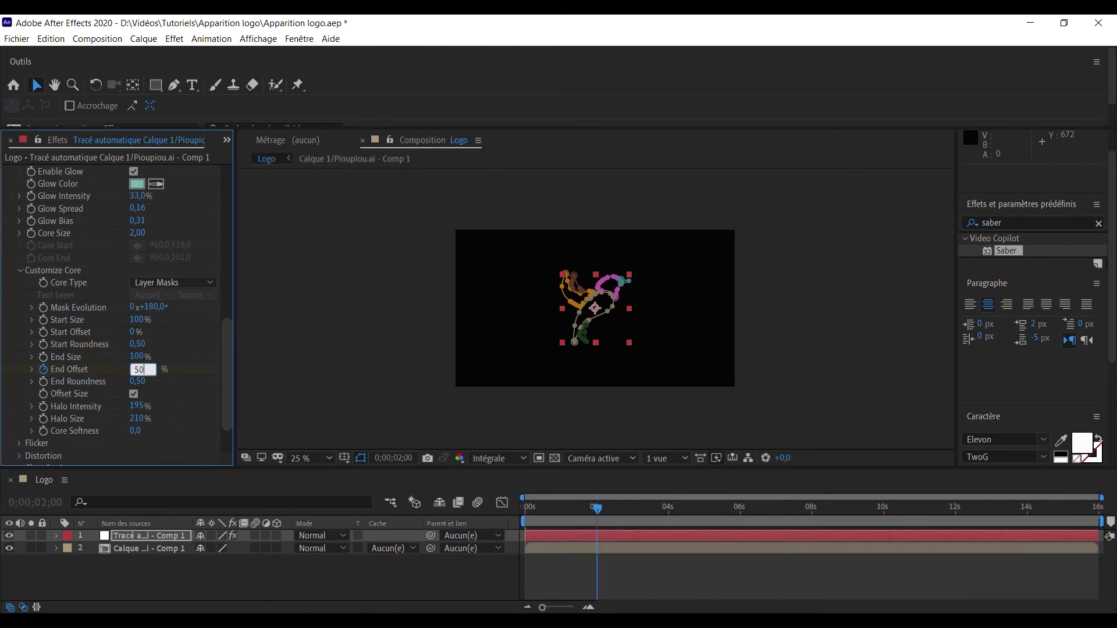
{"action": "left_click", "coordinate": [341, 319]}
{"action": "mouse_move", "coordinate": [599, 508]}
{"action": "left_mouse_down"}
{"action": "mouse_move", "coordinate": [537, 508]}
{"action": "mouse_move", "coordinate": [604, 511]}
{"action": "left_mouse_up"}
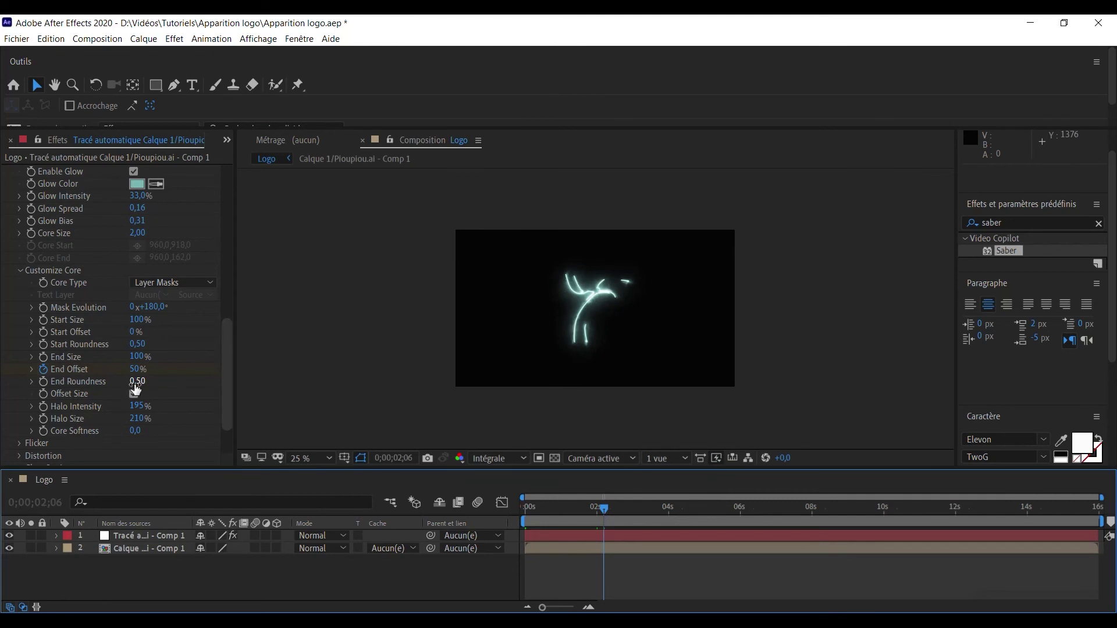
- In the second Saber effect's render settings, try Transparent compositing, set Composite Settings to Add, and check the combined outline
{"action": "scroll", "coordinate": [136, 389], "scroll_direction": "down", "scroll_amount": 3}
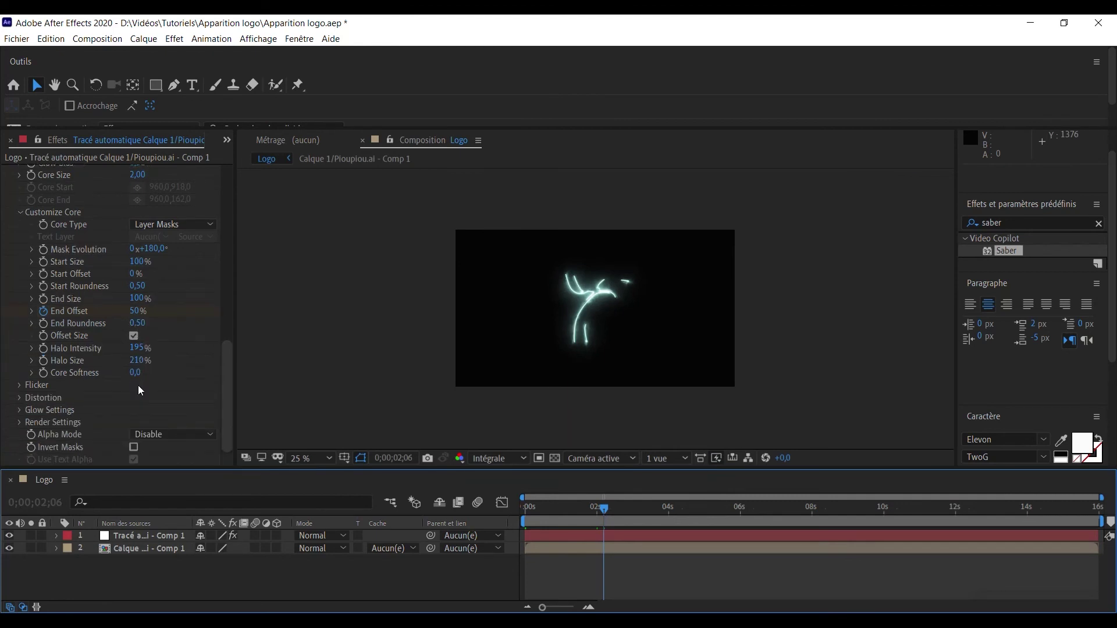
{"action": "left_click", "coordinate": [20, 423]}
{"action": "scroll", "coordinate": [23, 431], "scroll_direction": "down", "scroll_amount": 3}
{"action": "scroll", "coordinate": [194, 404], "scroll_direction": "down", "scroll_amount": 2}
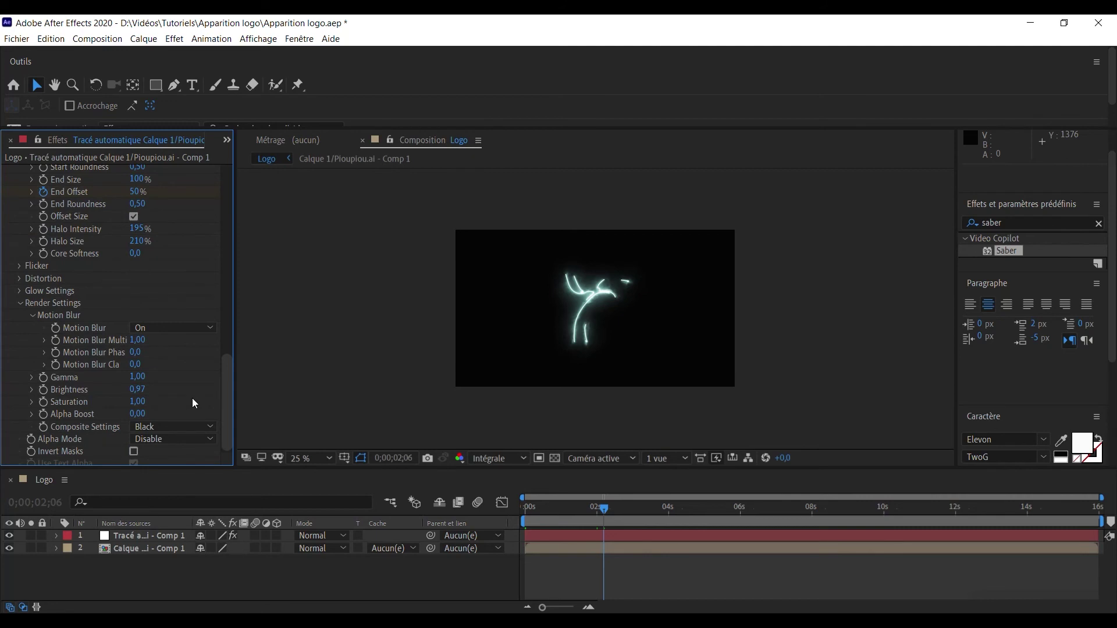
{"action": "left_click", "coordinate": [188, 429]}
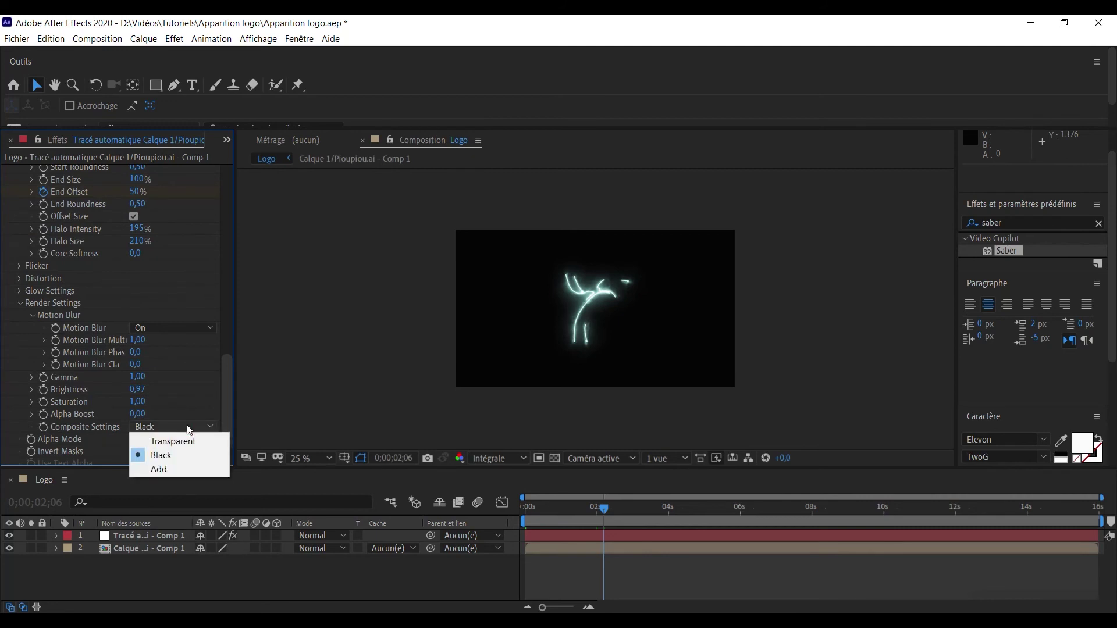
{"action": "left_click", "coordinate": [187, 441]}
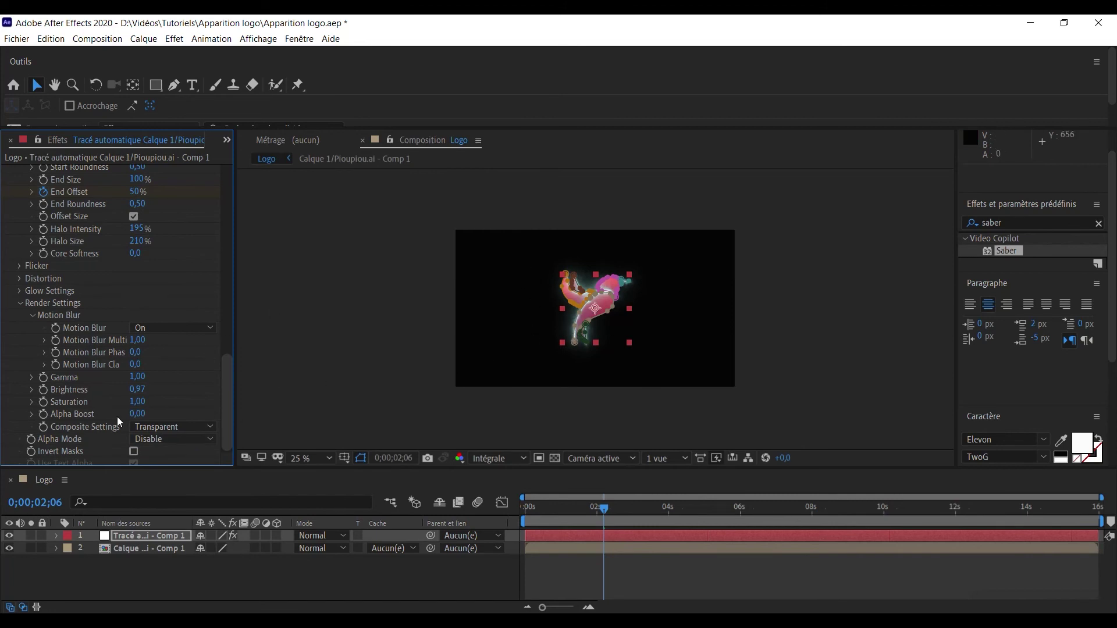
{"action": "left_click", "coordinate": [169, 428]}
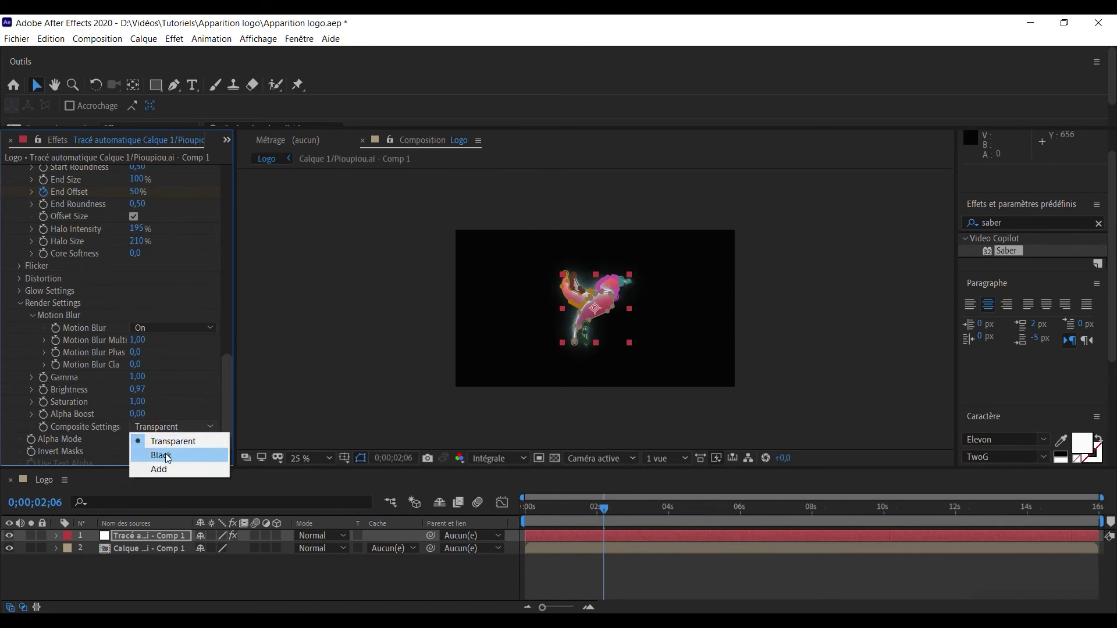
{"action": "left_click", "coordinate": [165, 452]}
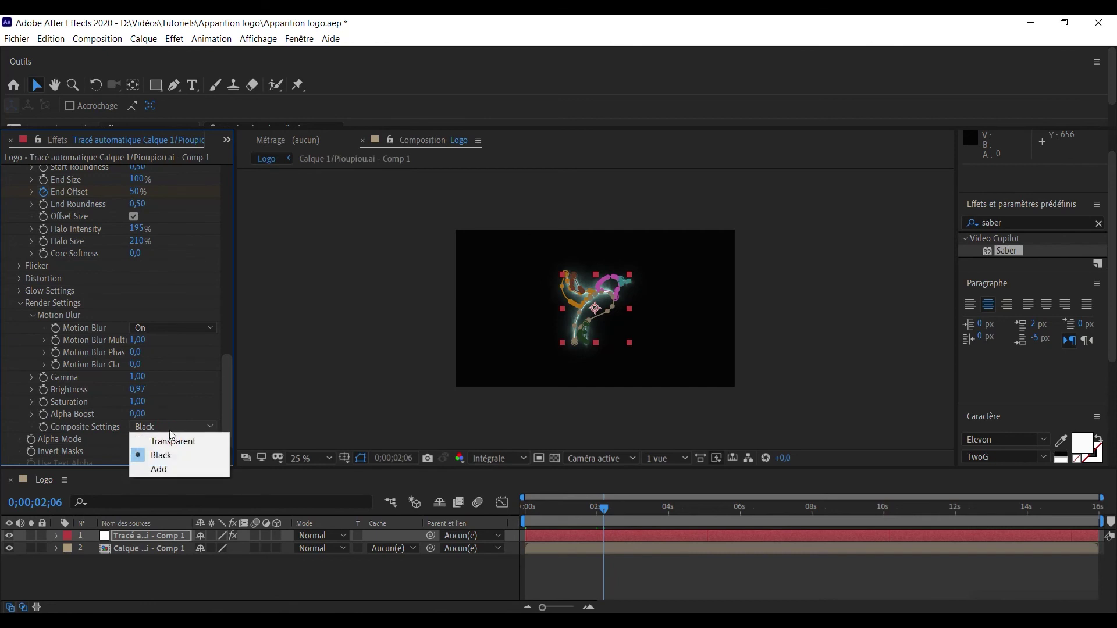
{"action": "left_click", "coordinate": [161, 470]}
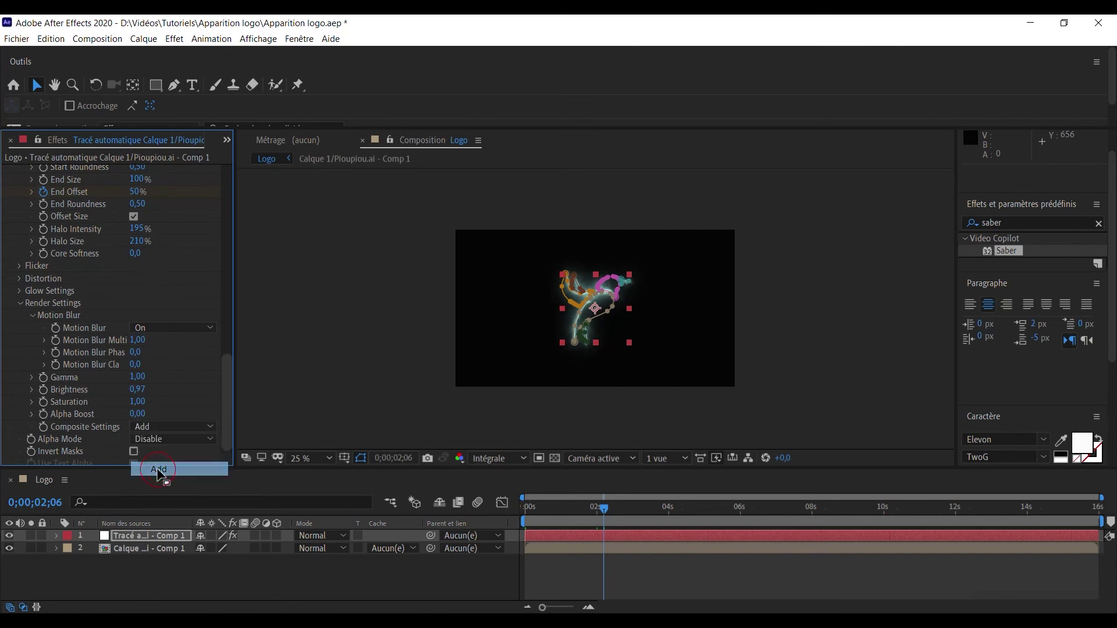
{"action": "left_click", "coordinate": [499, 429]}
{"action": "mouse_move", "coordinate": [604, 512]}
{"action": "left_mouse_down"}
{"action": "mouse_move", "coordinate": [517, 508]}
{"action": "mouse_move", "coordinate": [601, 518]}
{"action": "left_mouse_up"}
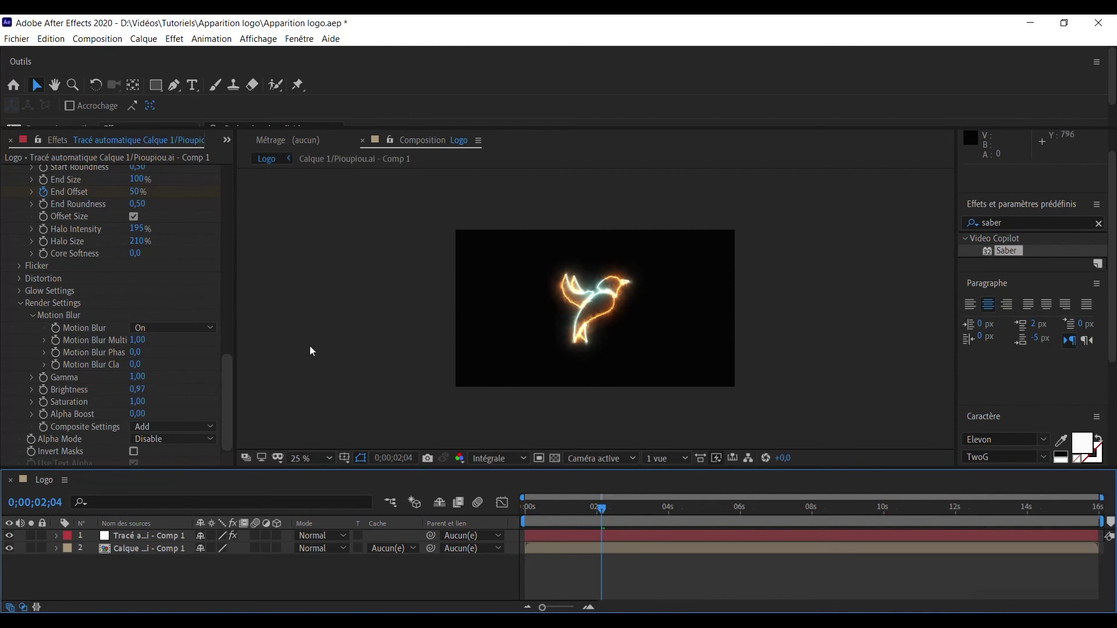
- Try the Fluid core distortion on the second Saber effect, then set its core Distortion Type to Energy
{"action": "left_click", "coordinate": [20, 280]}
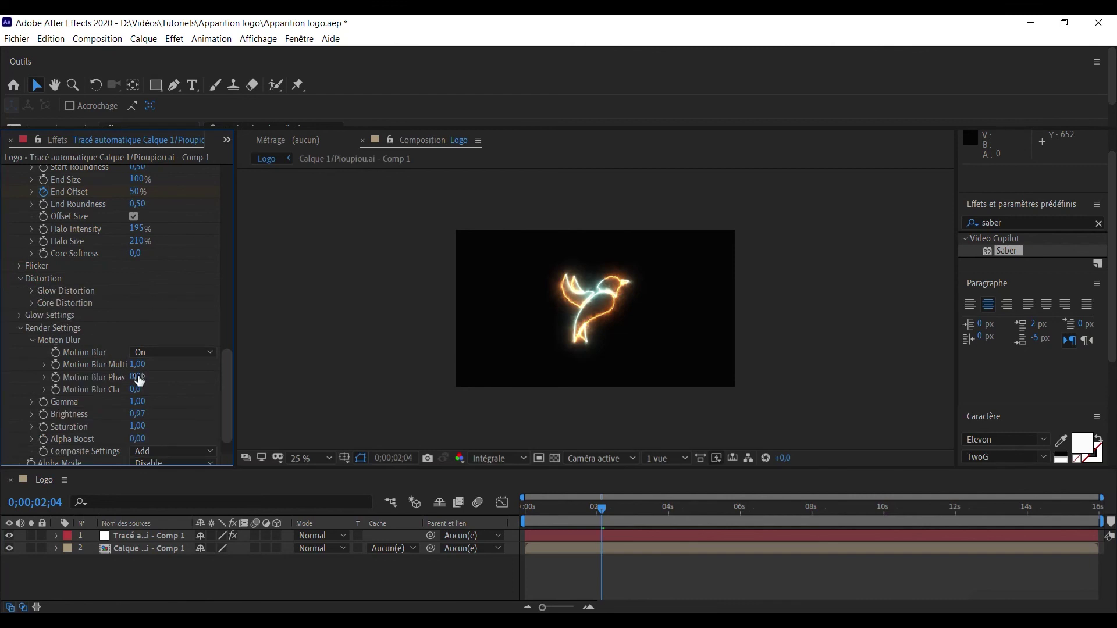
{"action": "left_click", "coordinate": [32, 303]}
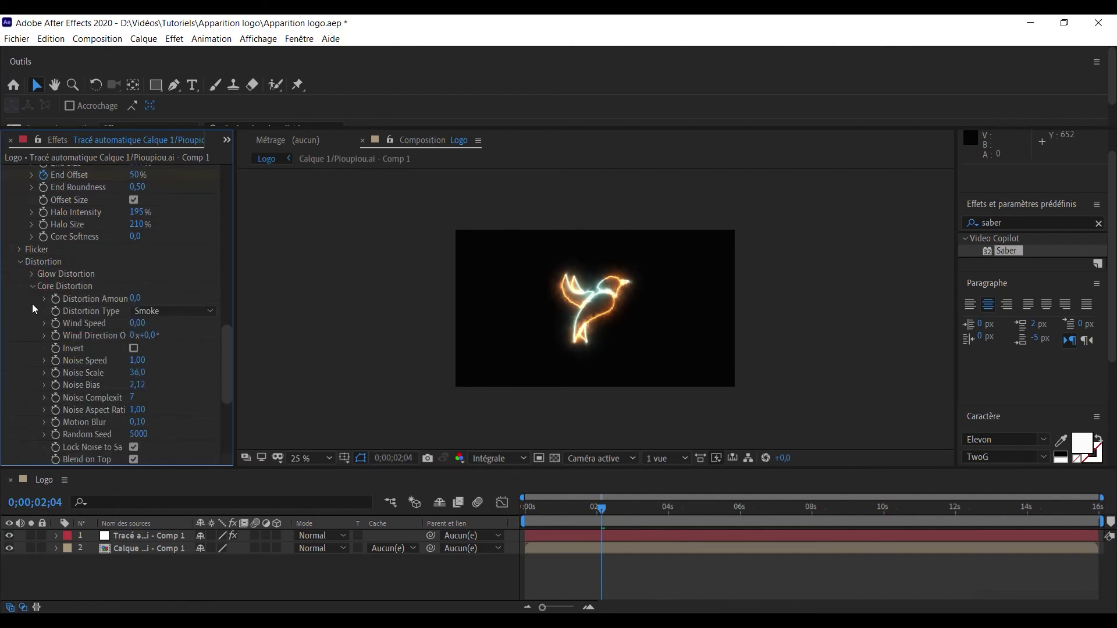
{"action": "left_click", "coordinate": [198, 316]}
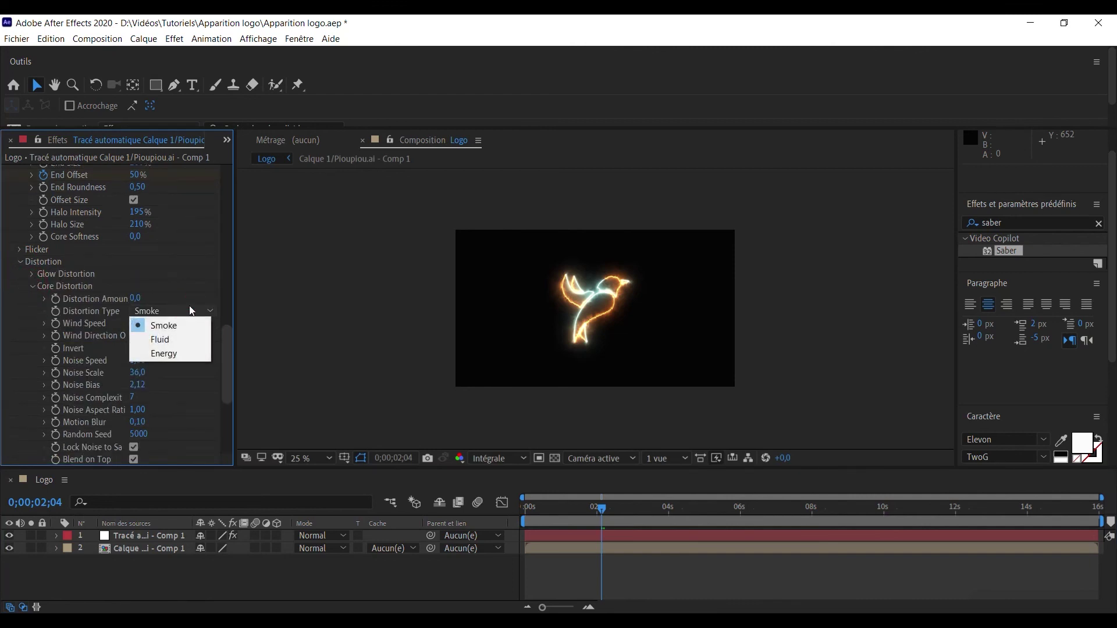
{"action": "left_click", "coordinate": [176, 338]}
{"action": "left_click", "coordinate": [373, 327]}
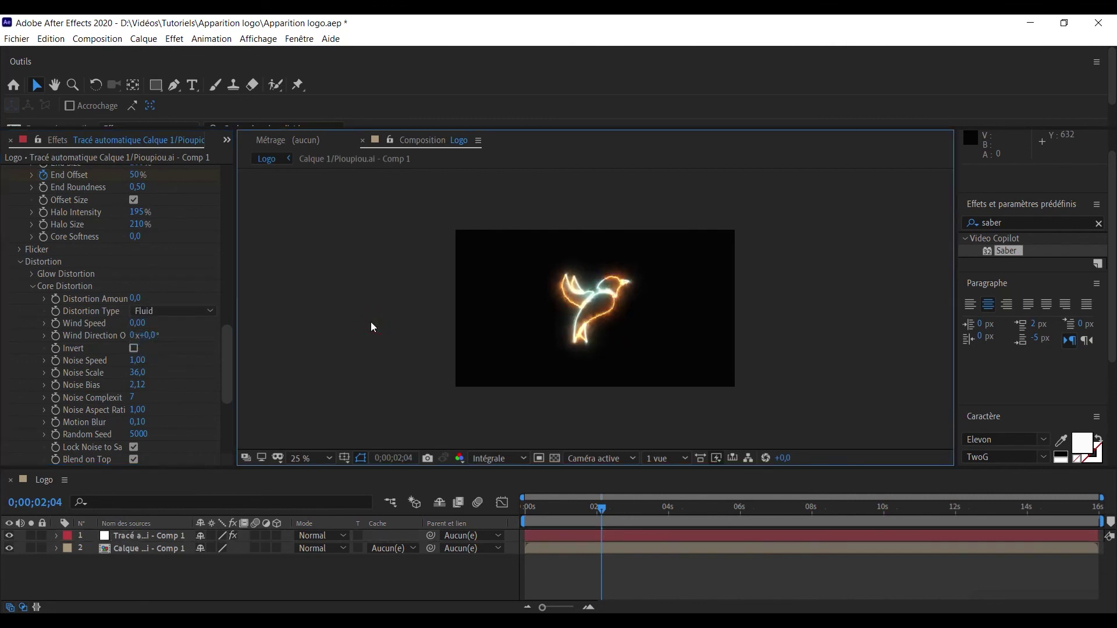
{"action": "left_click", "coordinate": [185, 317]}
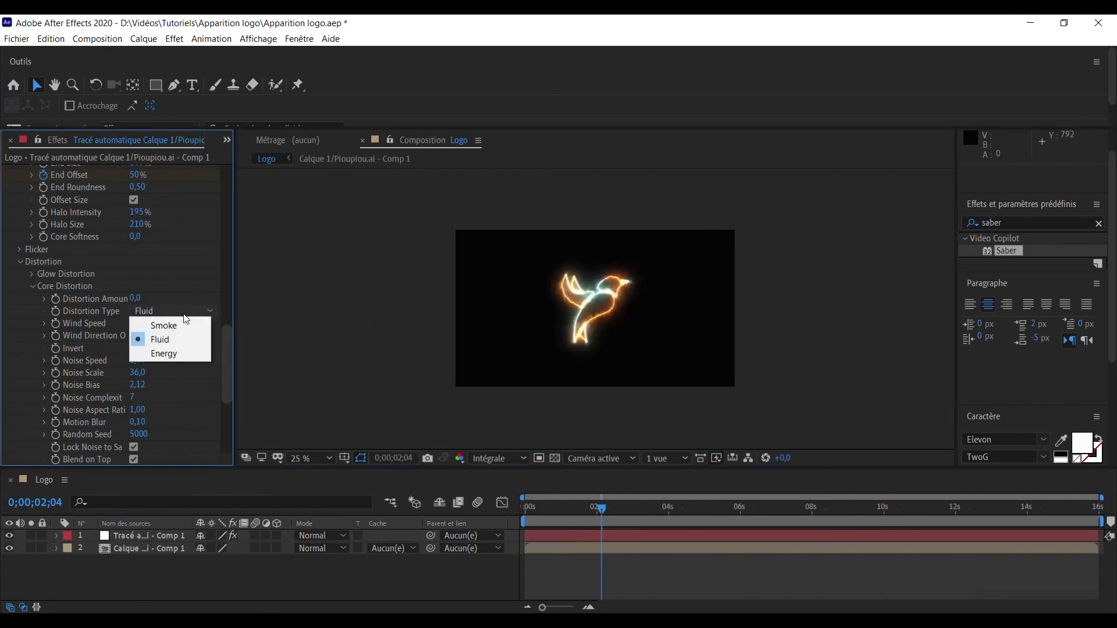
{"action": "left_click", "coordinate": [165, 358]}
{"action": "left_click", "coordinate": [366, 352]}
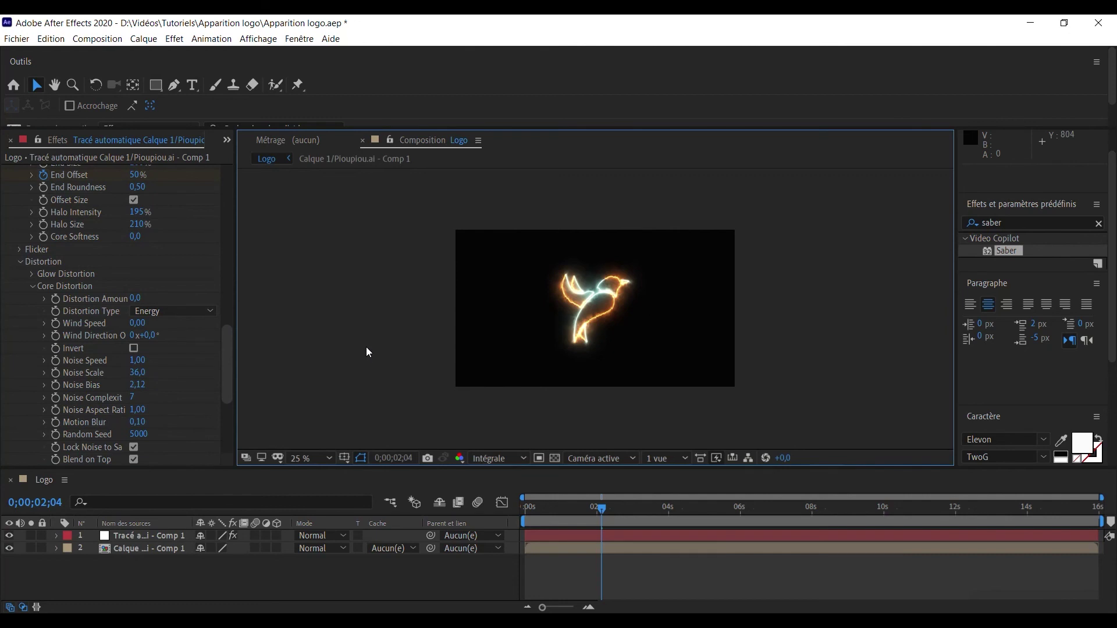